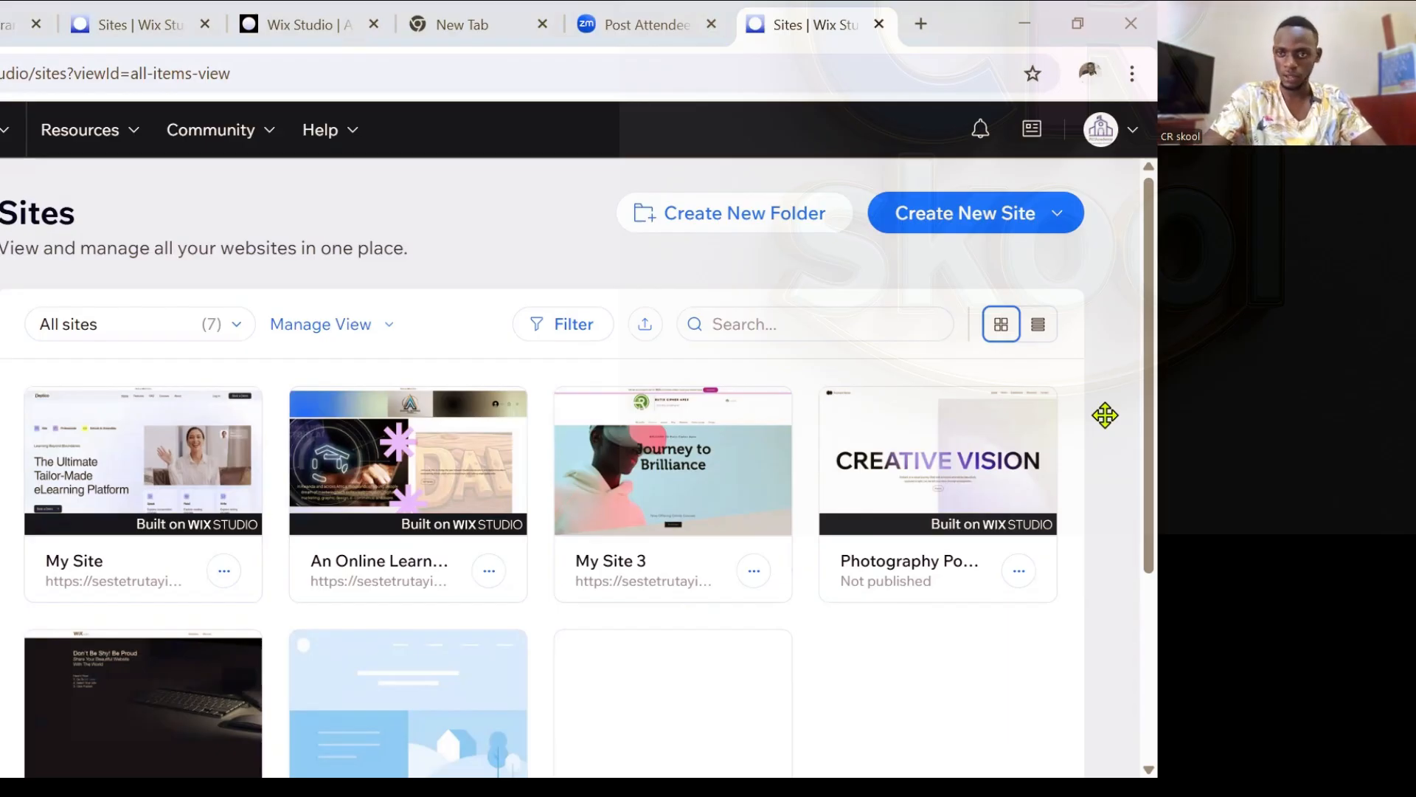
Step: Start creating a new site and search the templates for "Education"
click(987, 224)
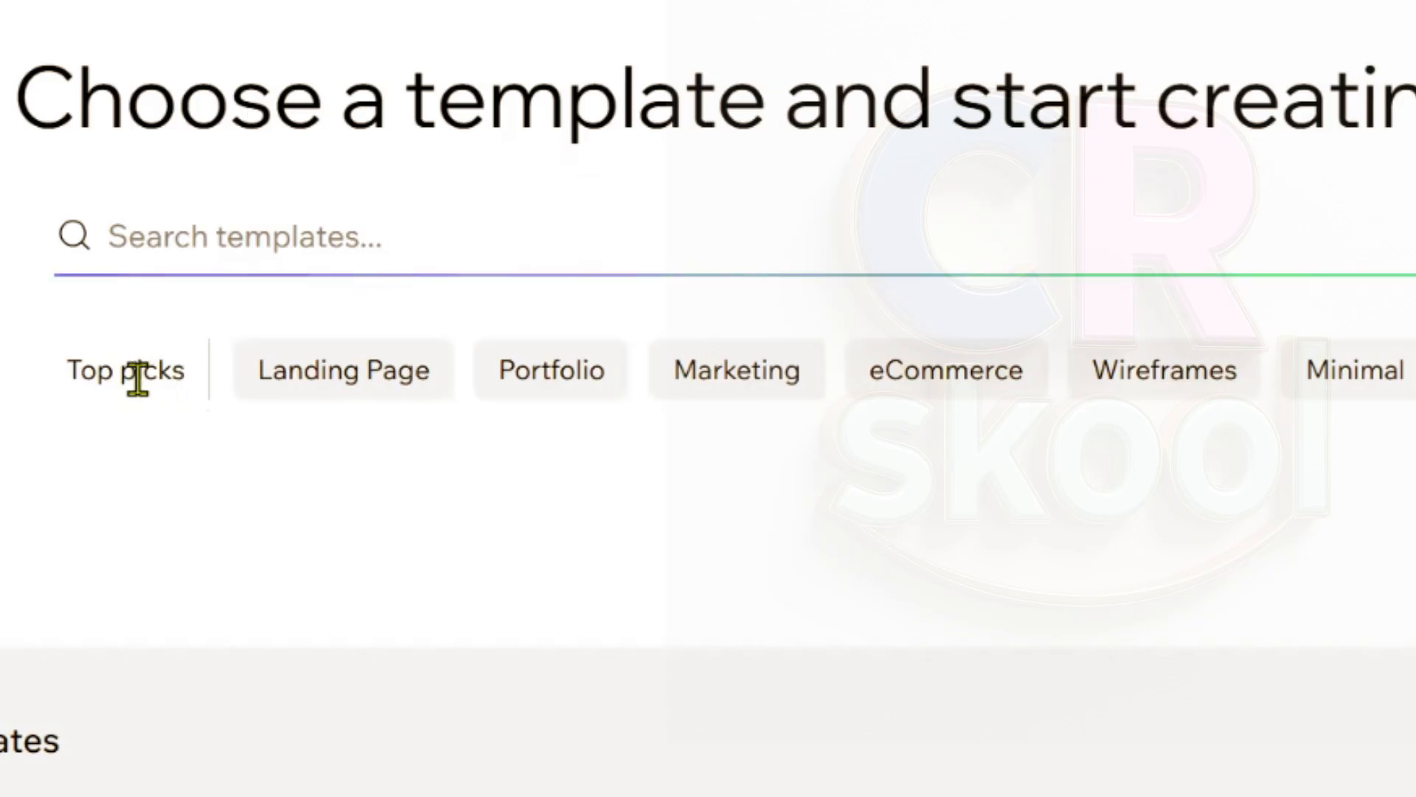
click(376, 390)
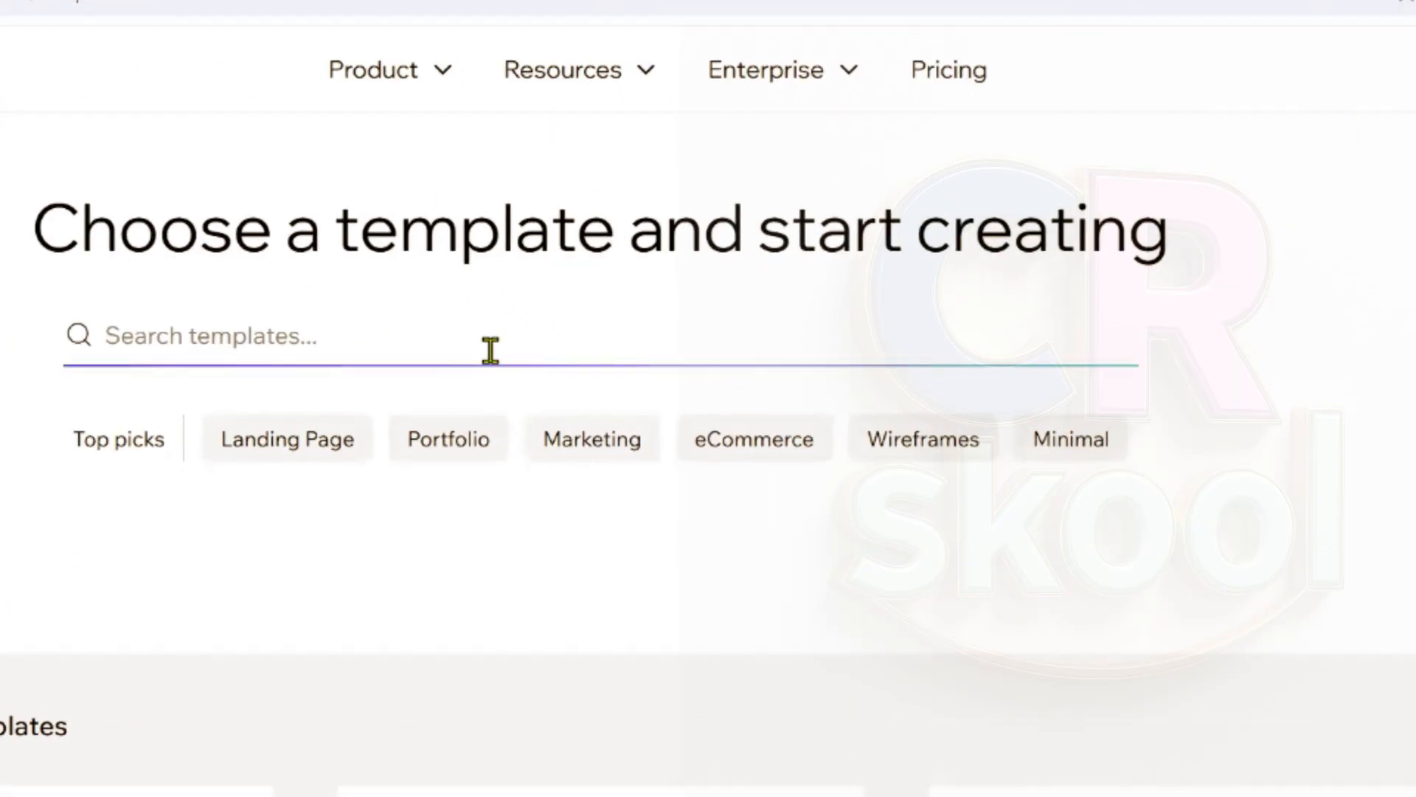
click(490, 349)
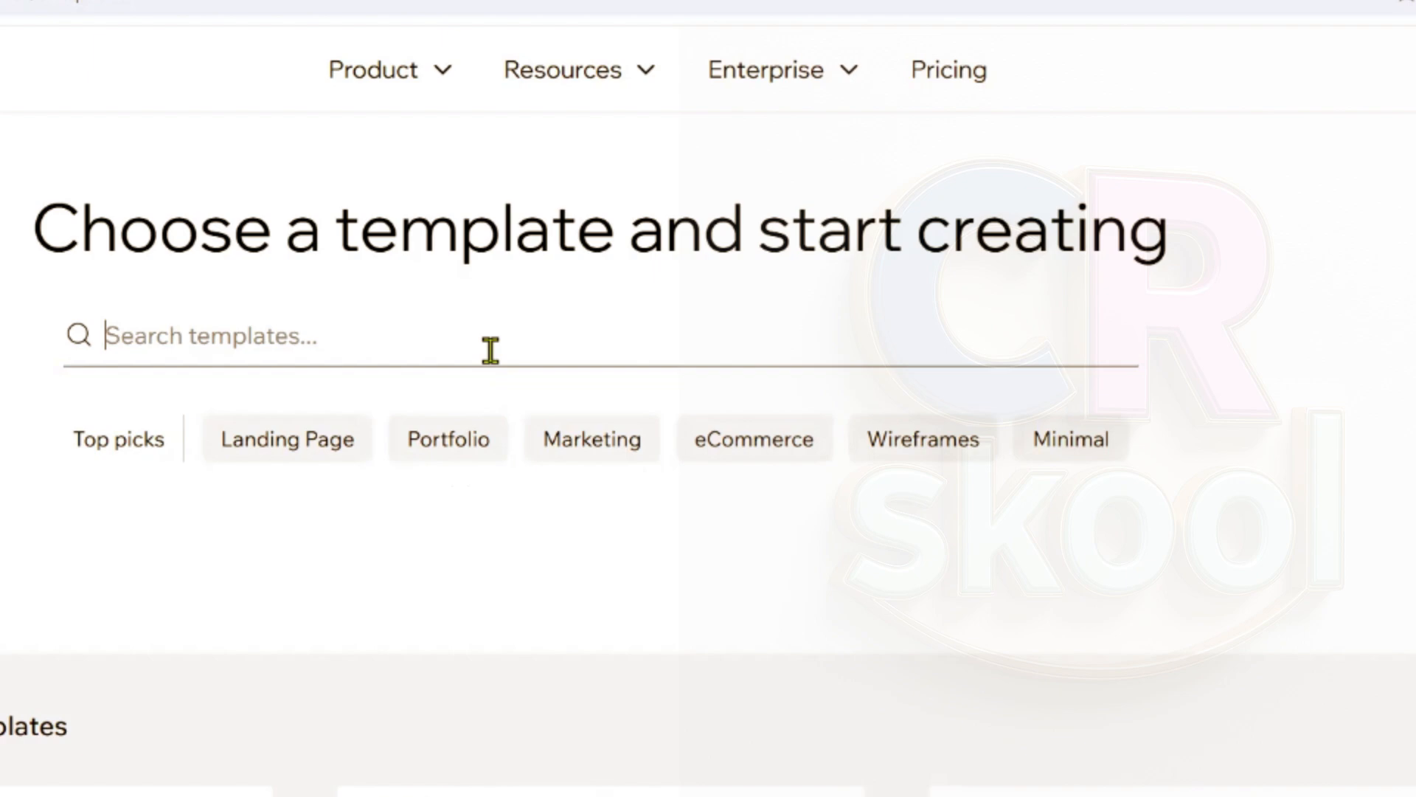
text(Education)
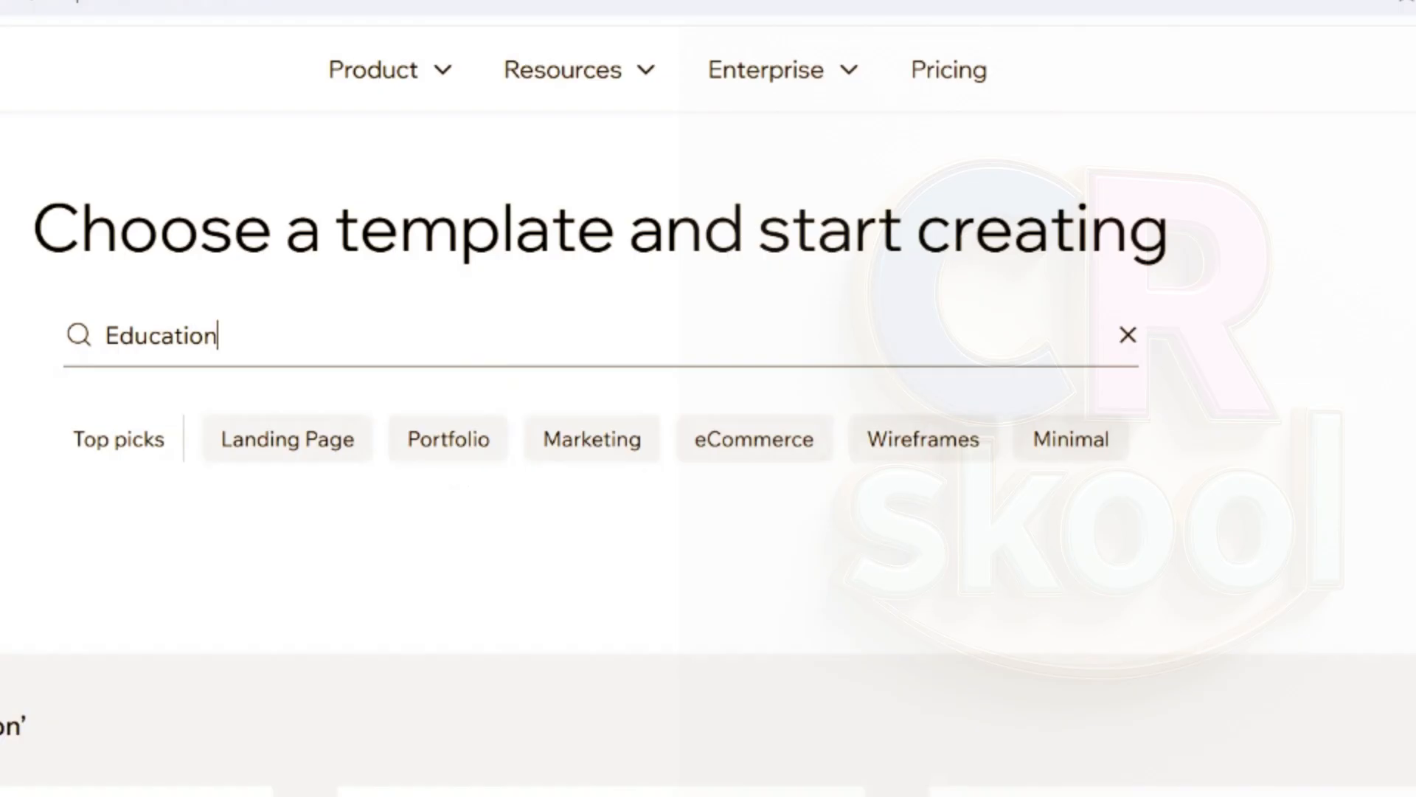
Step: Browse the template results and open the preview of the E-learning Company template
scroll(708, 443, down, 5)
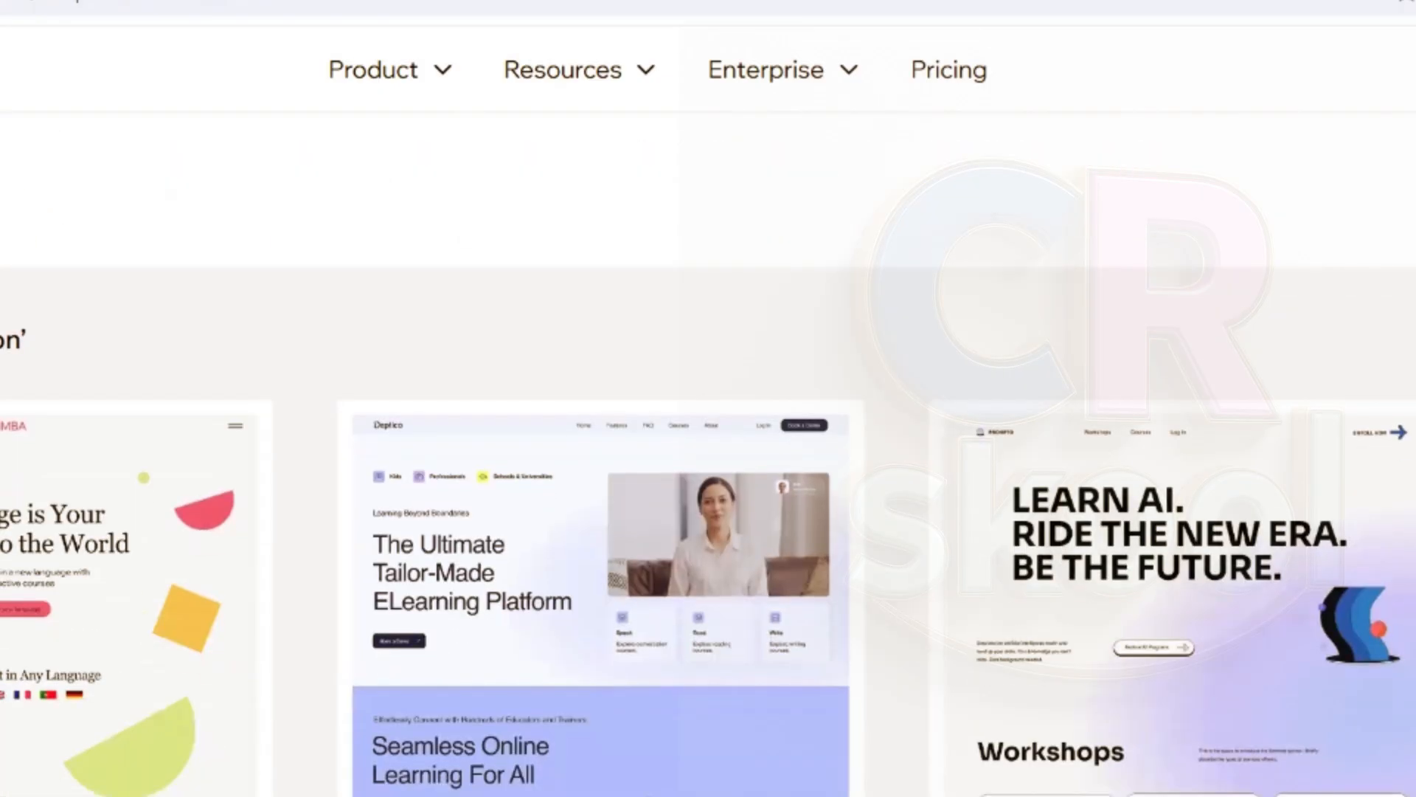
scroll(708, 443, down, 3)
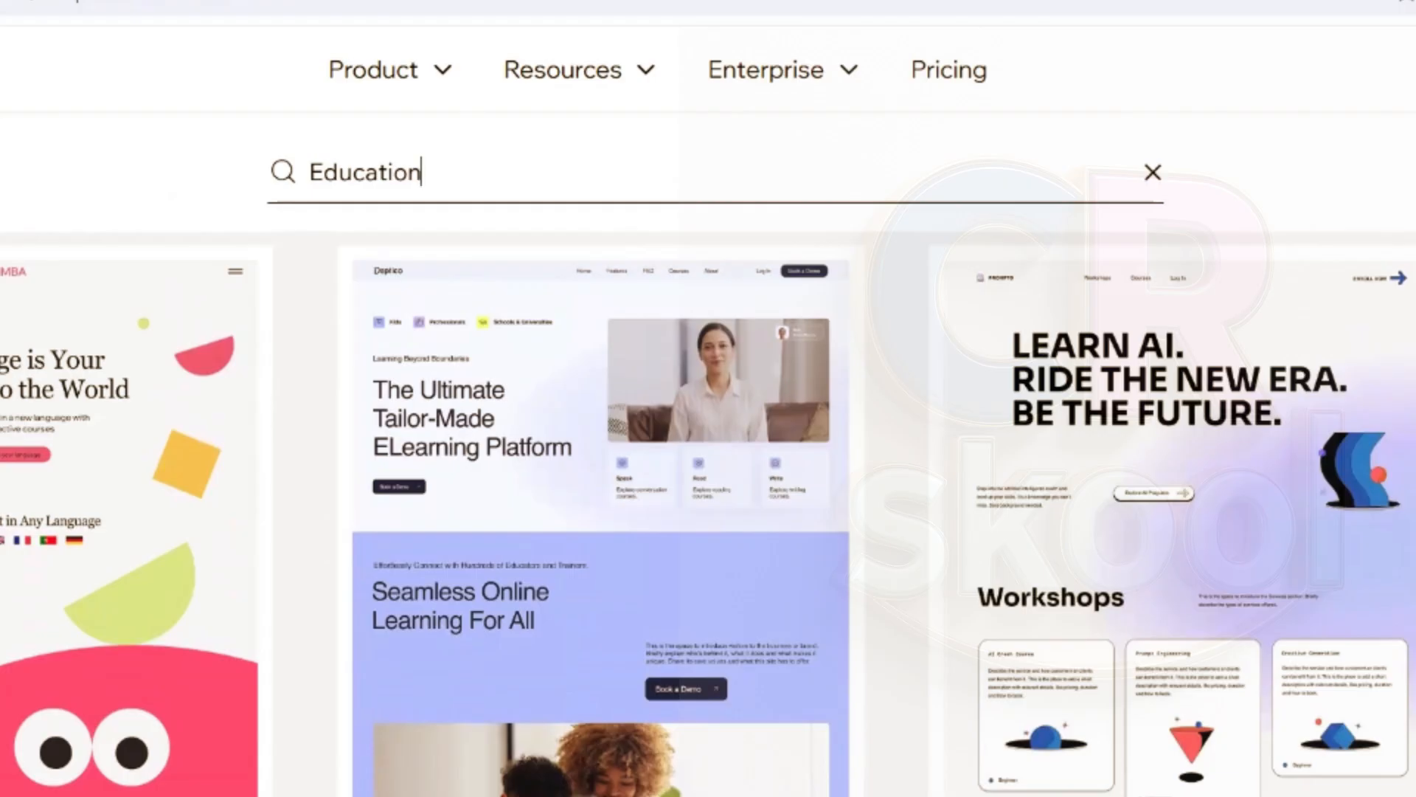
scroll(708, 516, down, 5)
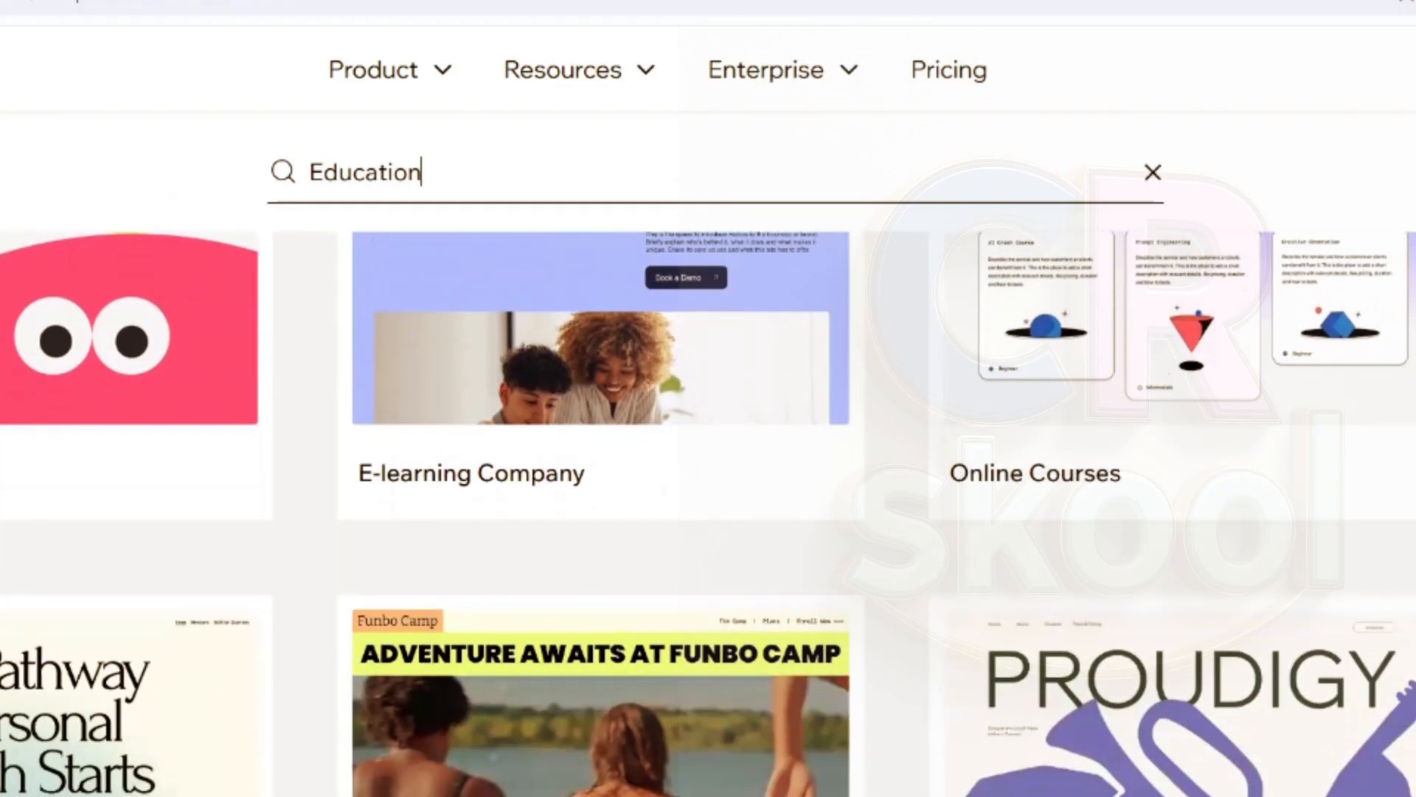
scroll(708, 516, down, 10)
scroll(708, 517, down, 15)
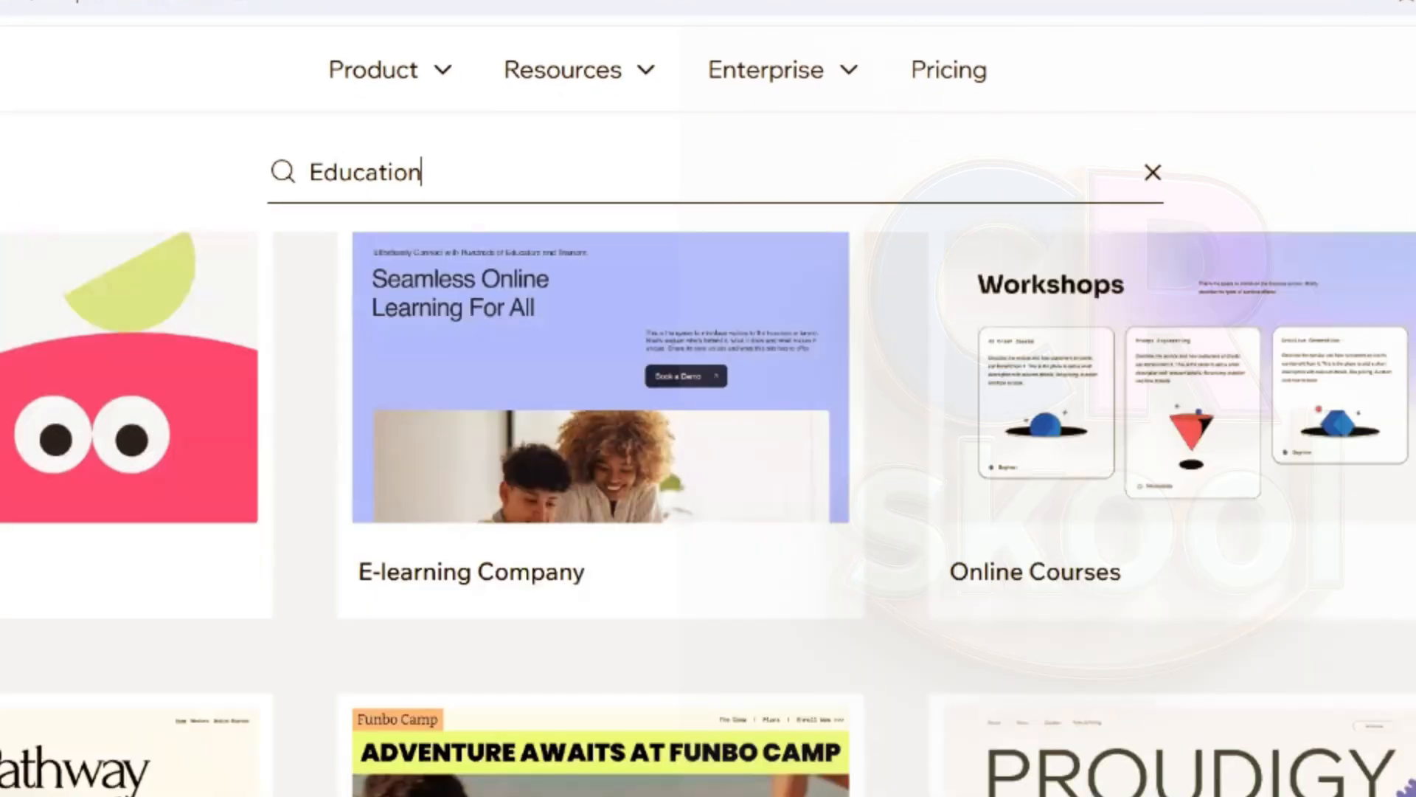
scroll(1100, 421, up, 6)
mouse_move(689, 563)
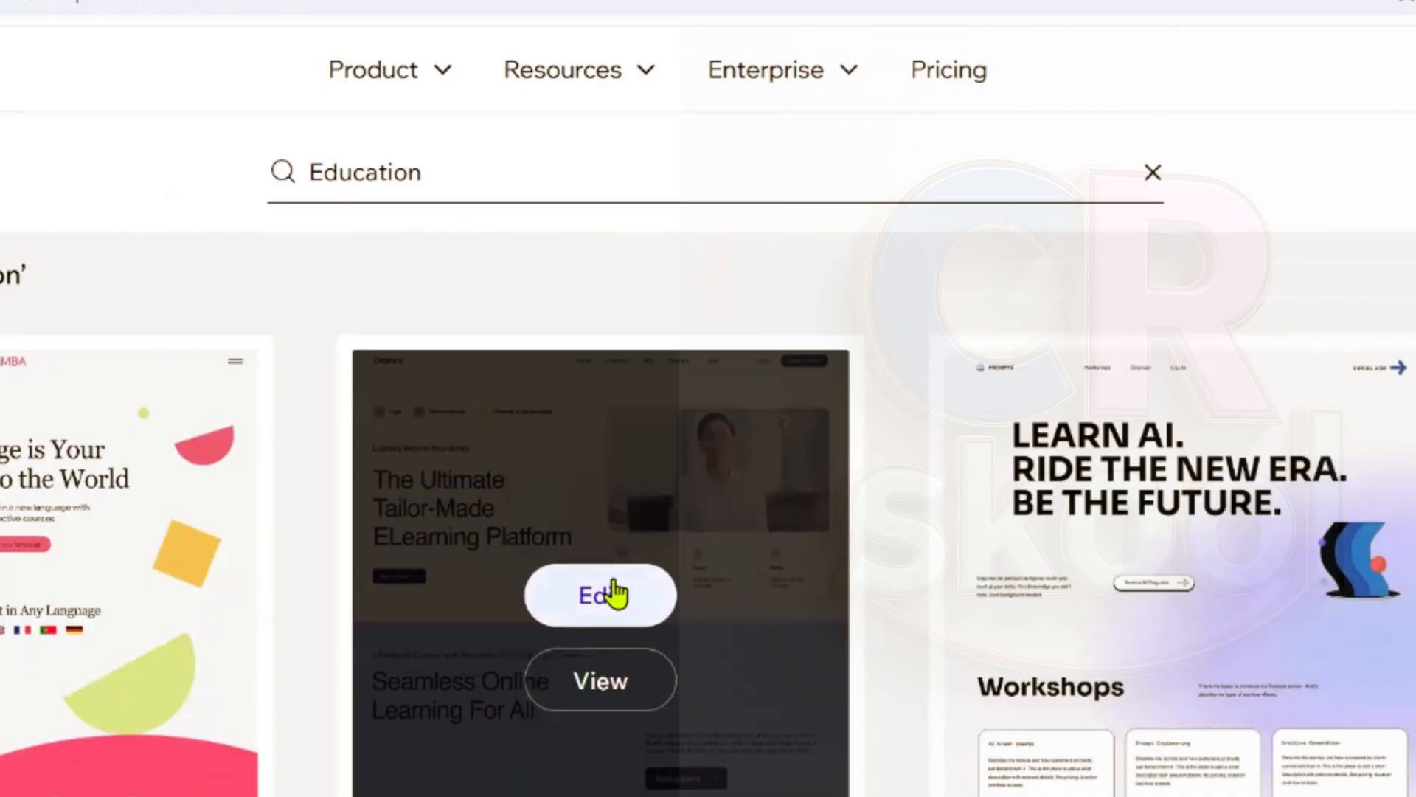
click(605, 689)
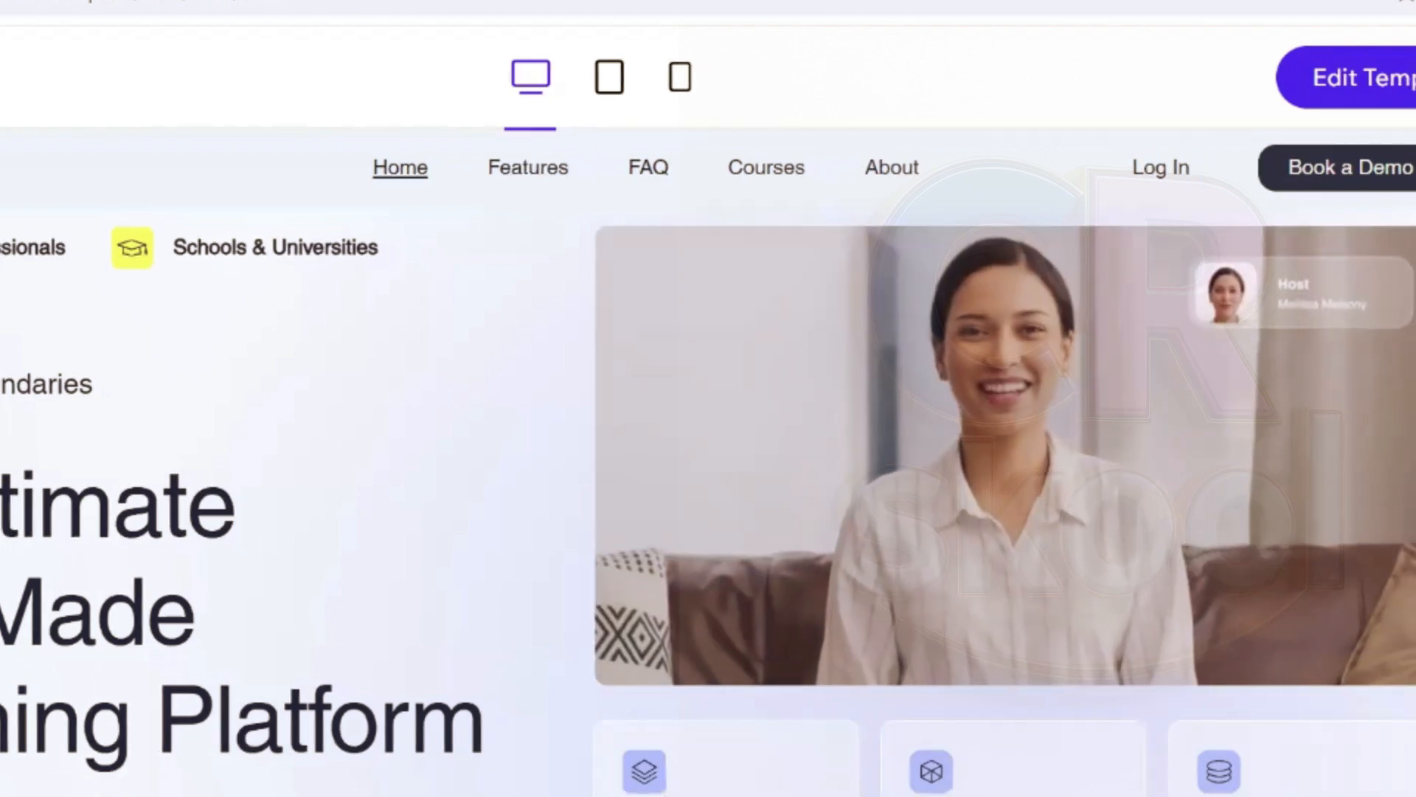
Step: Look through the E-learning Company template's preview page and open the template for editing
scroll(708, 442, down, 10)
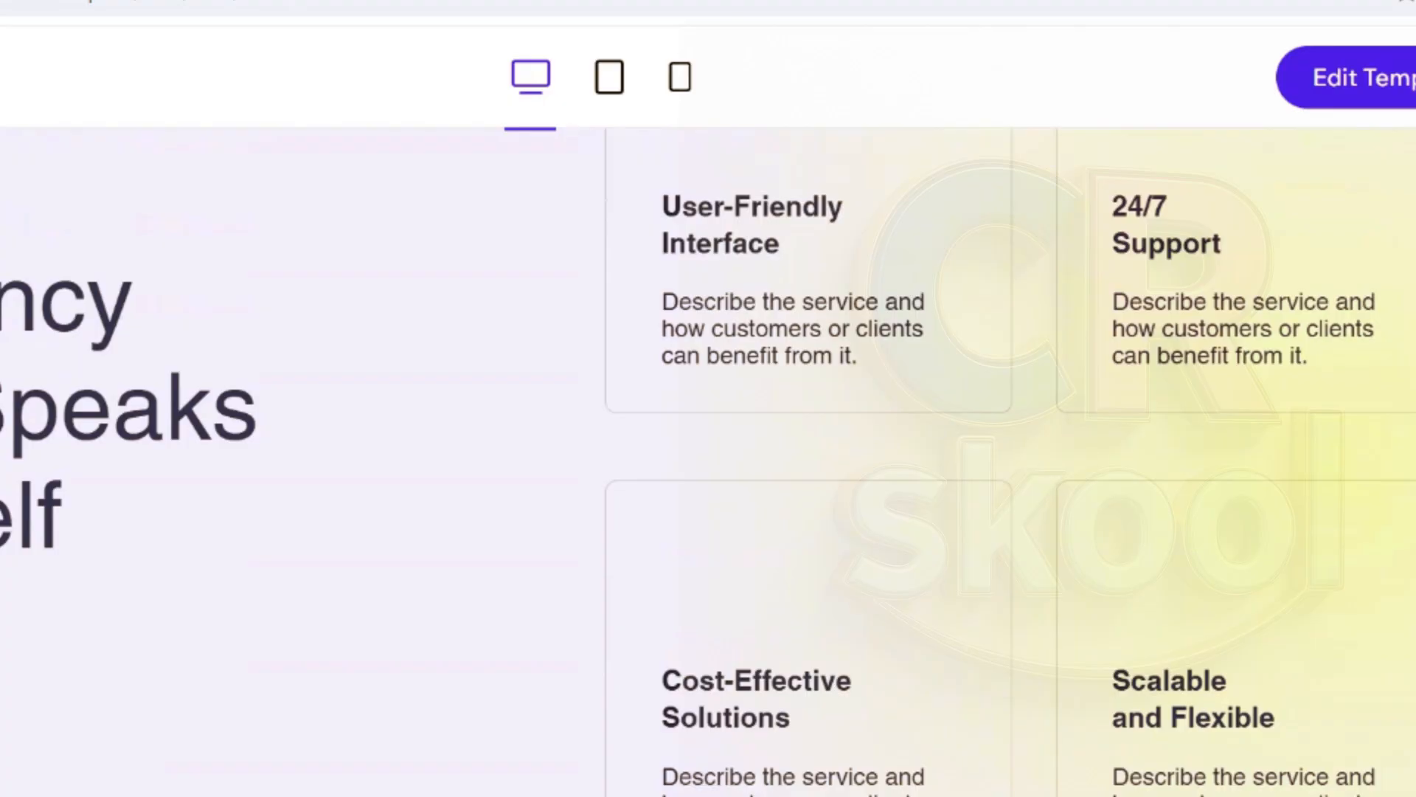
scroll(708, 458, down, 10)
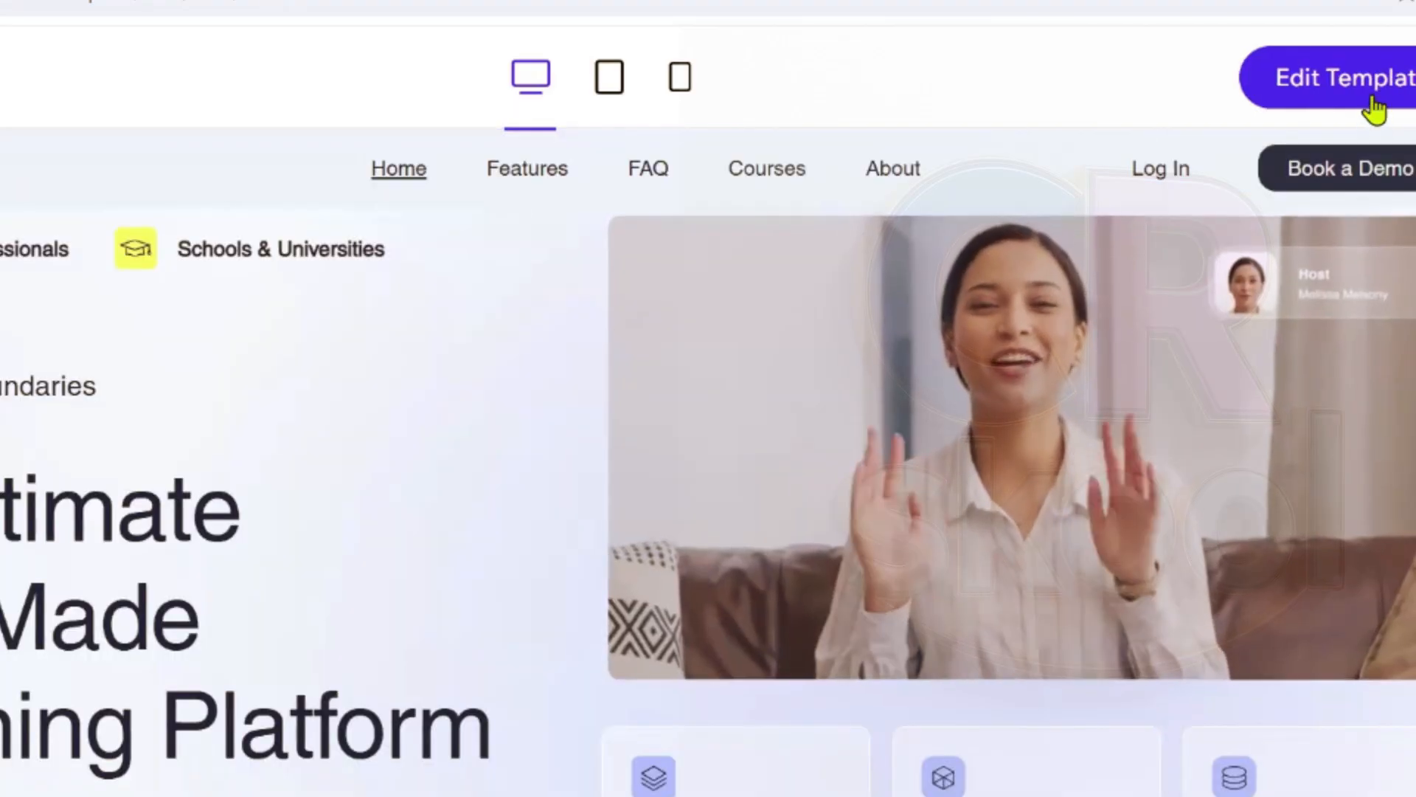
click(1377, 100)
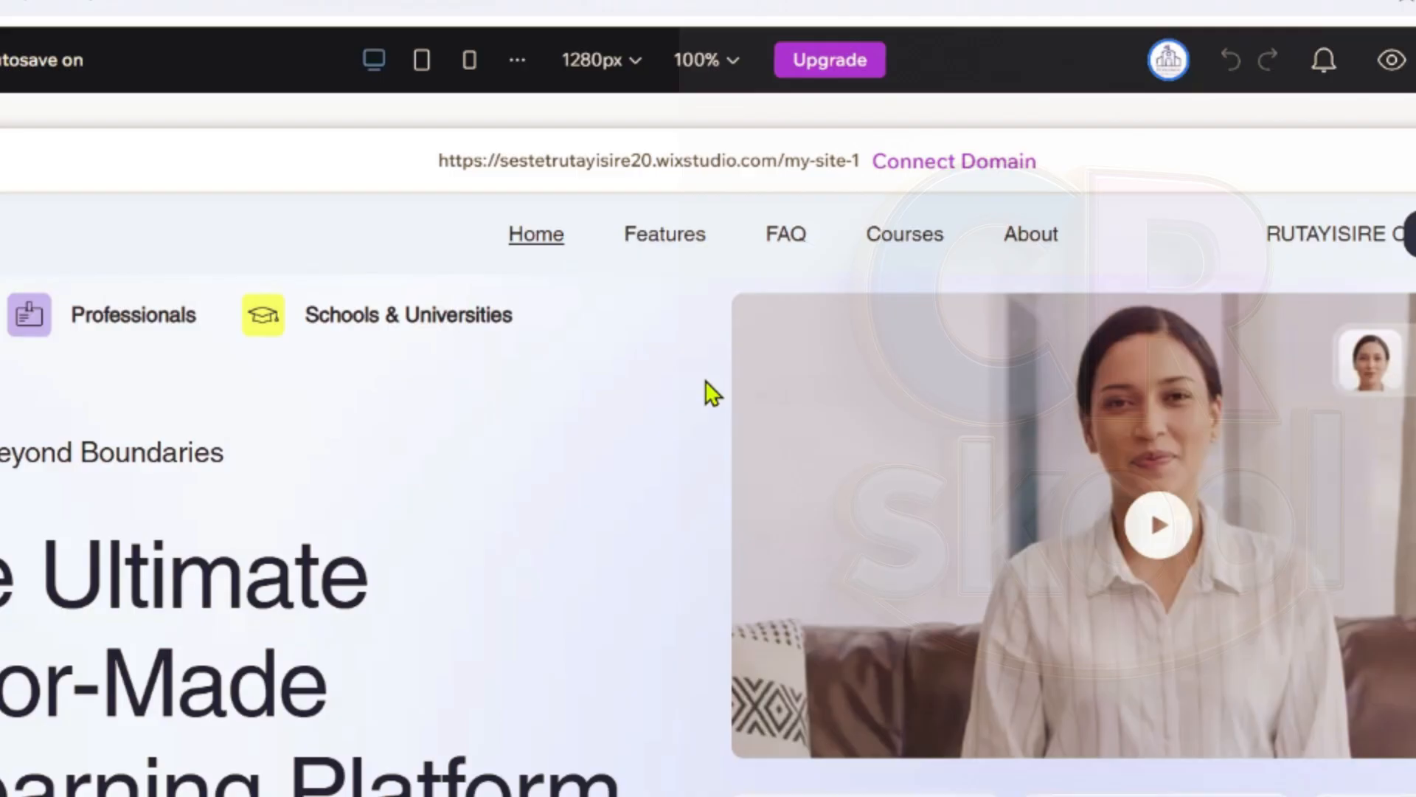
Step: Begin replacing the header's vector art and upload a media file from the computer's Desktop folder
click(842, 374)
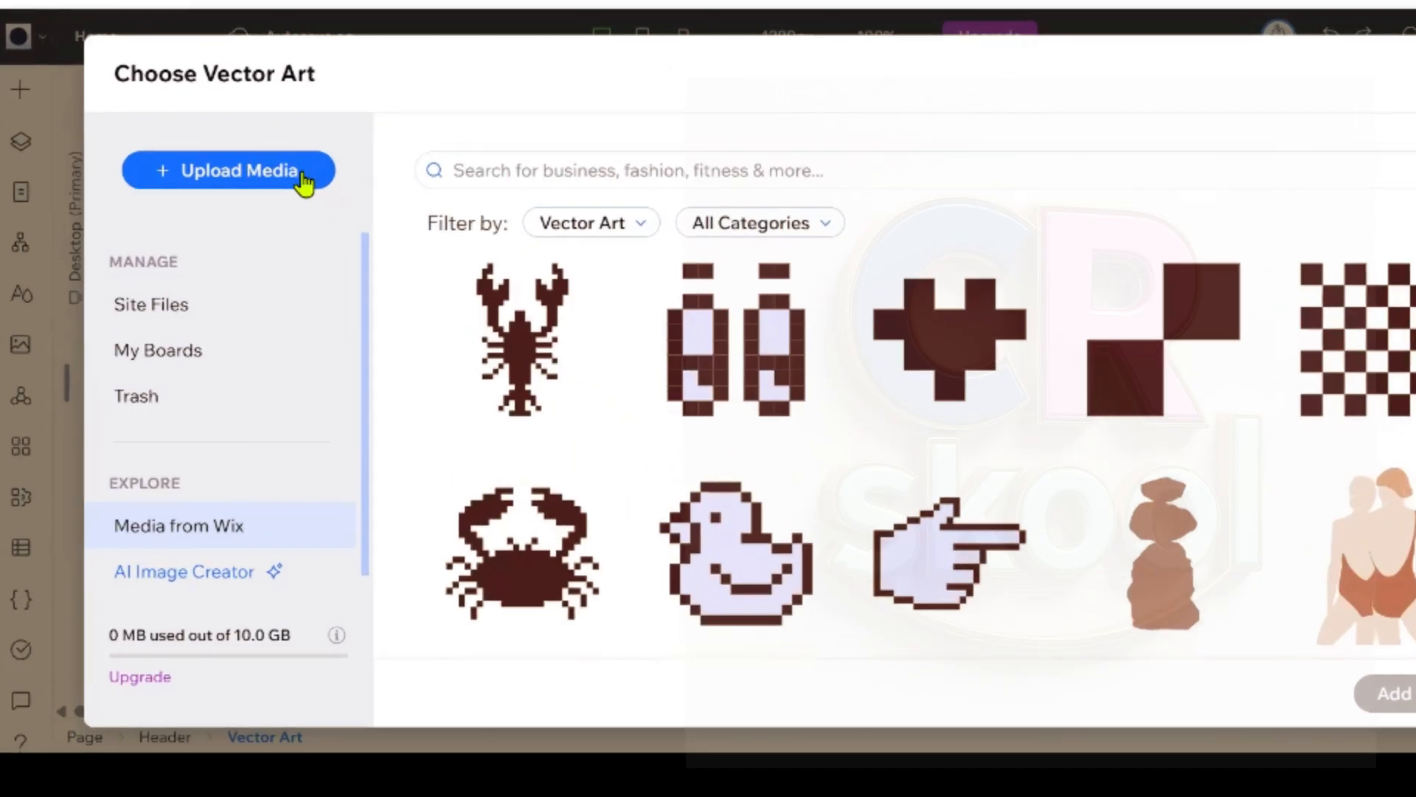
click(306, 177)
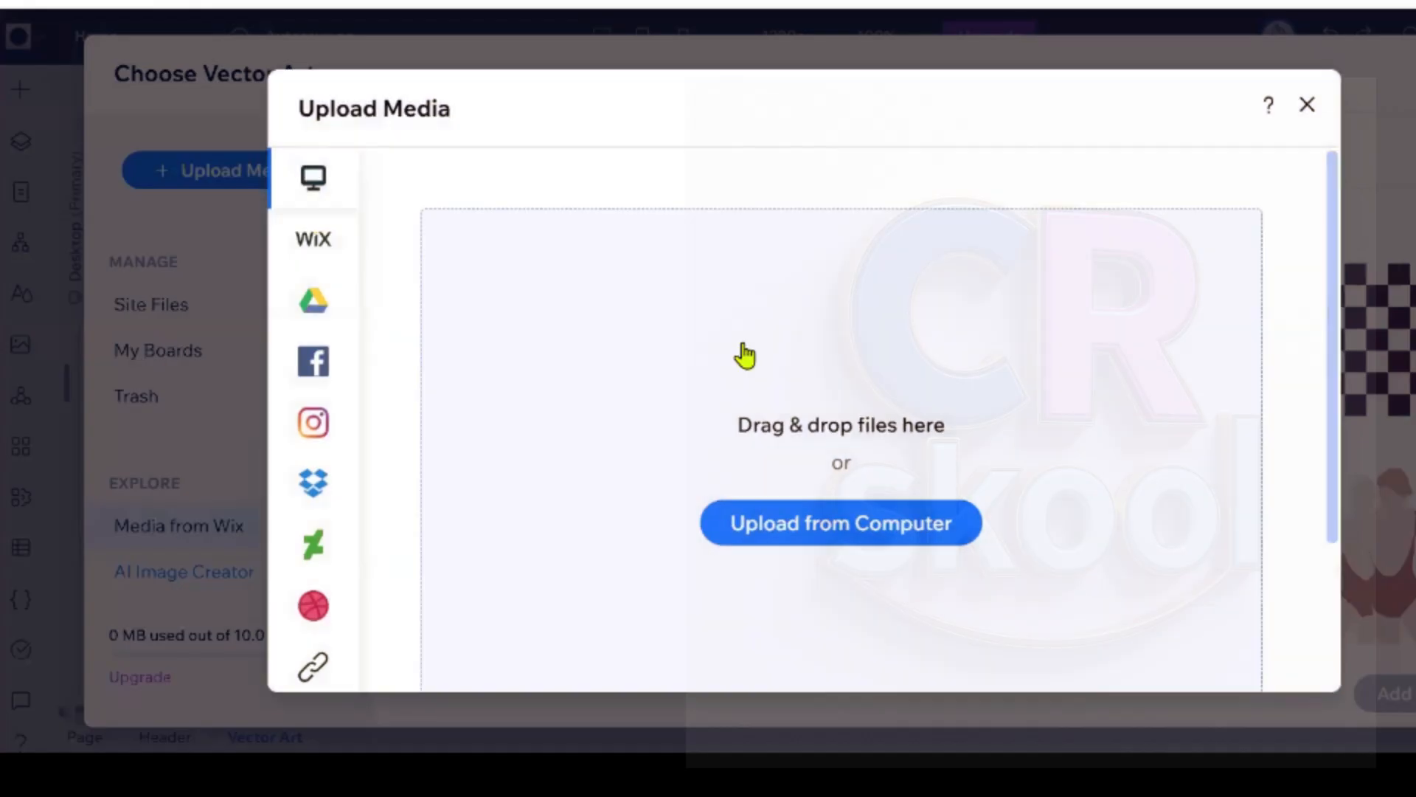
click(863, 537)
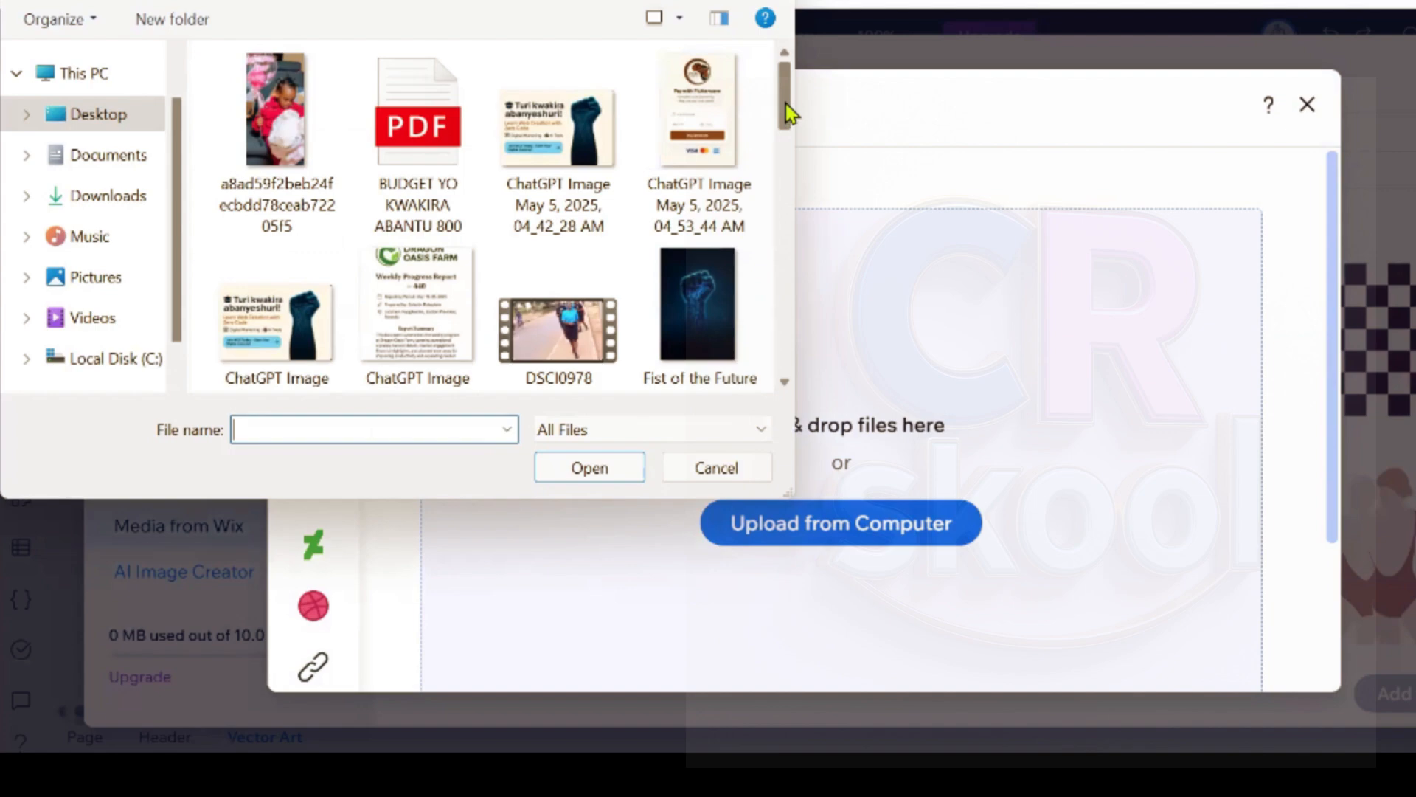
drag(788, 110, 804, 214)
scroll(799, 237, down, 10)
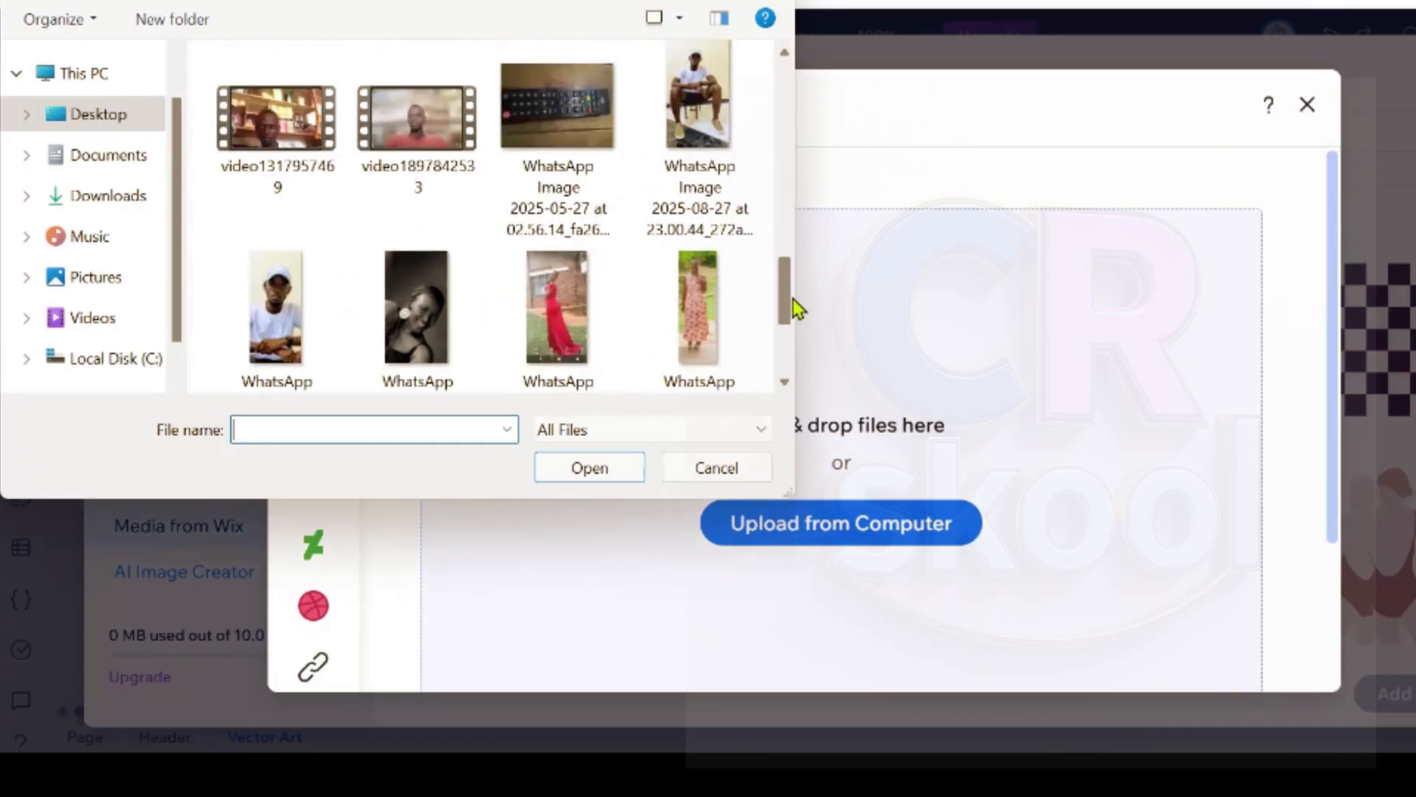
click(116, 198)
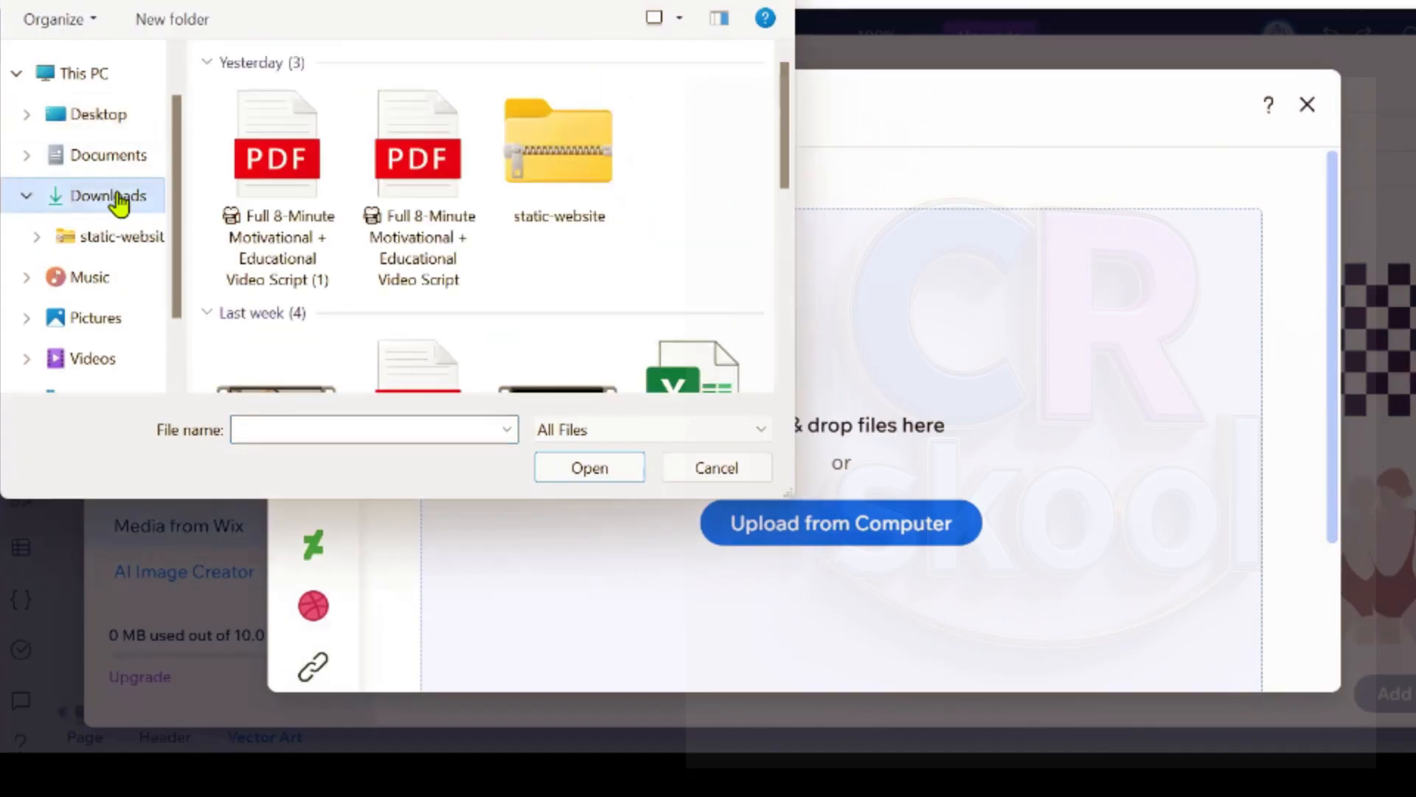
click(112, 130)
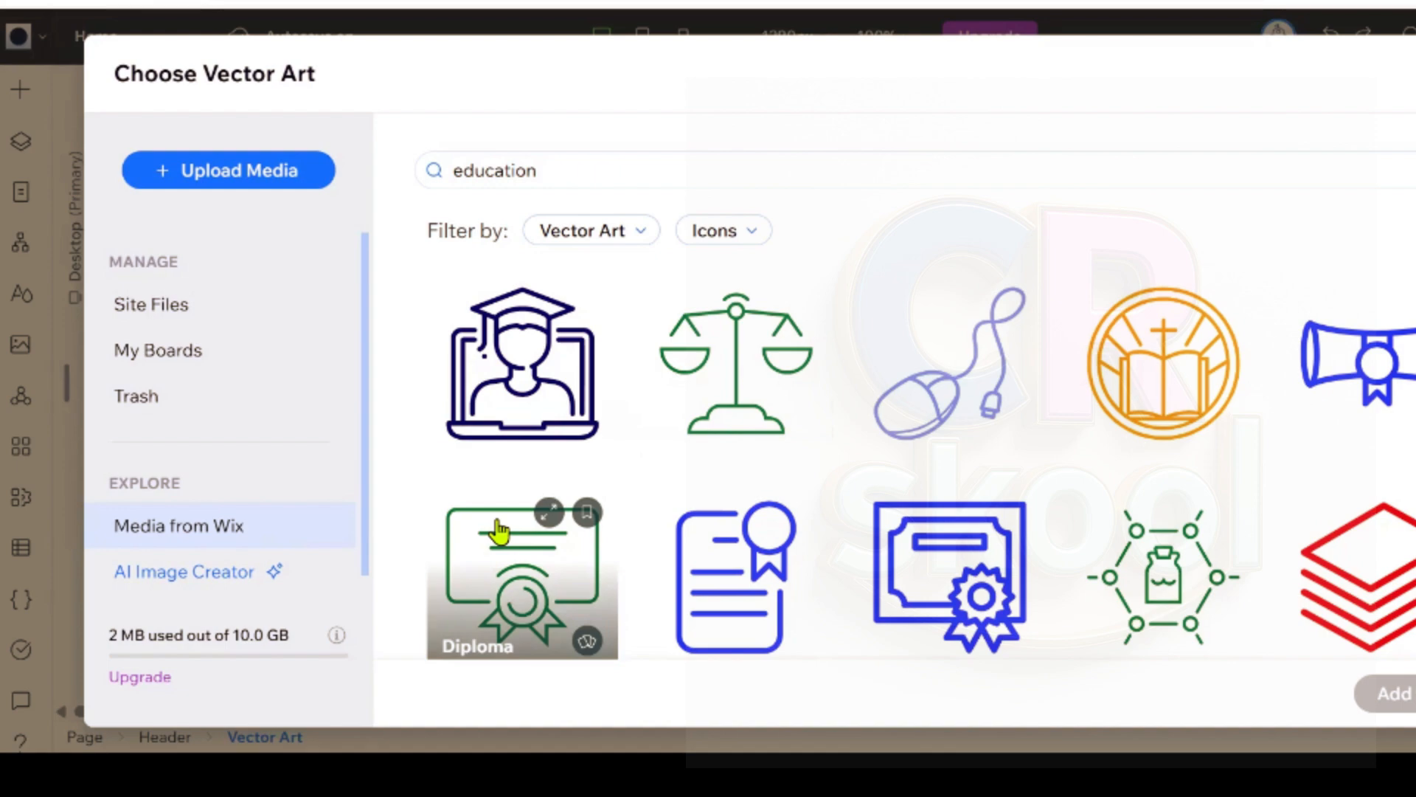
Step: Replace the header logo with the graduate-on-laptop icon from the education vector art, then enlarge and reposition it at the header's left end
click(528, 362)
click(1362, 693)
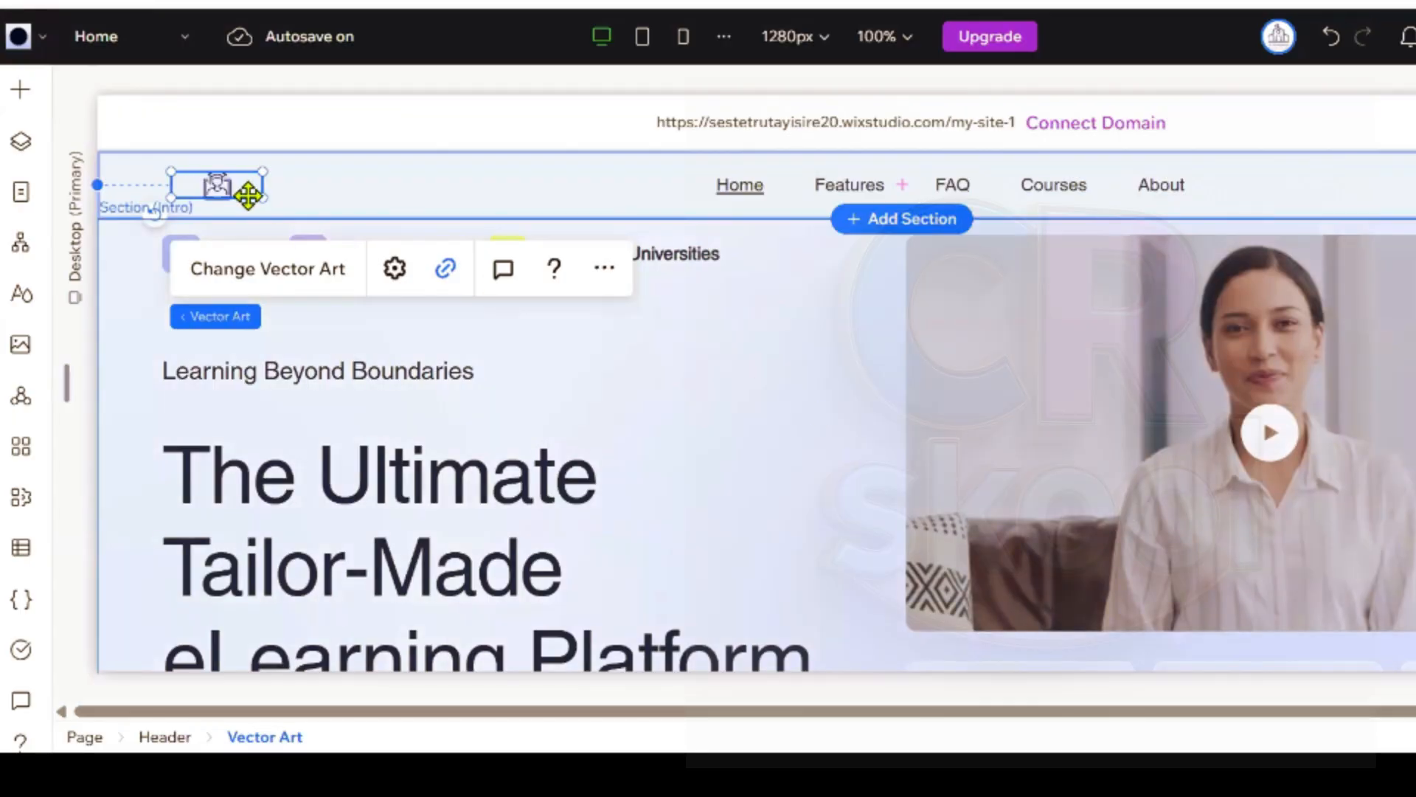
click(342, 214)
drag(342, 214, 449, 196)
drag(331, 204, 308, 152)
drag(304, 209, 300, 185)
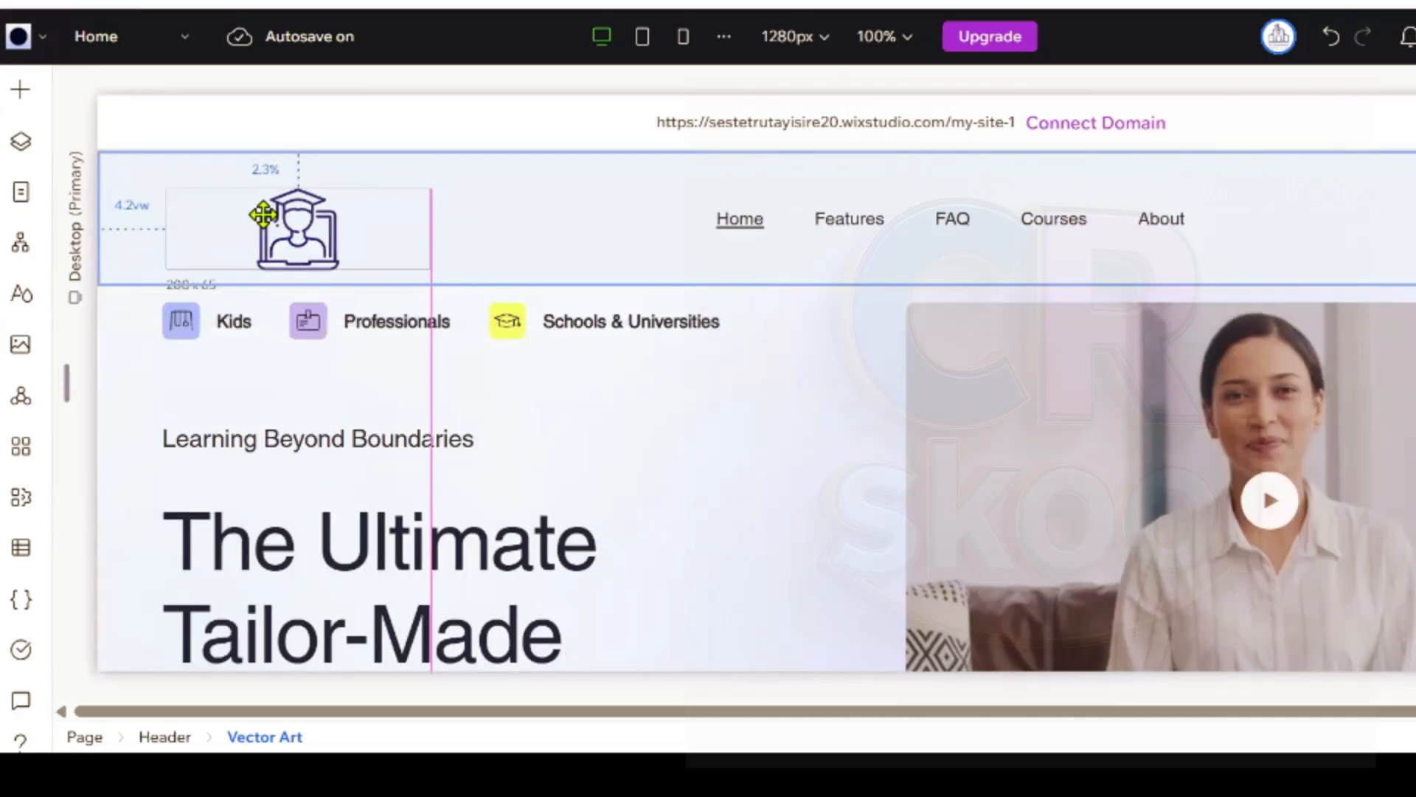
drag(428, 229, 433, 250)
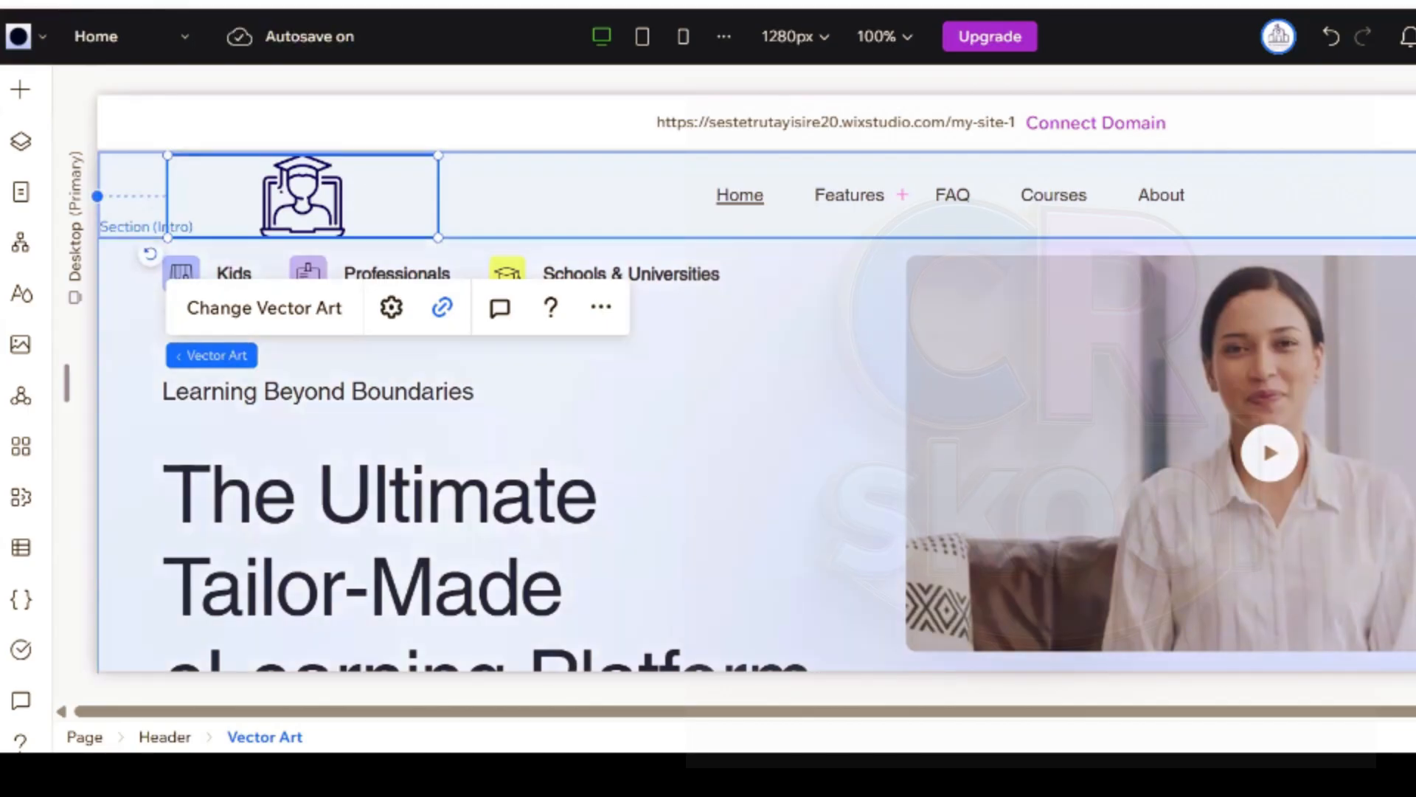
Step: Examine the intro section's available actions and the layout options and actions of the section grid below the students photo
click(1397, 375)
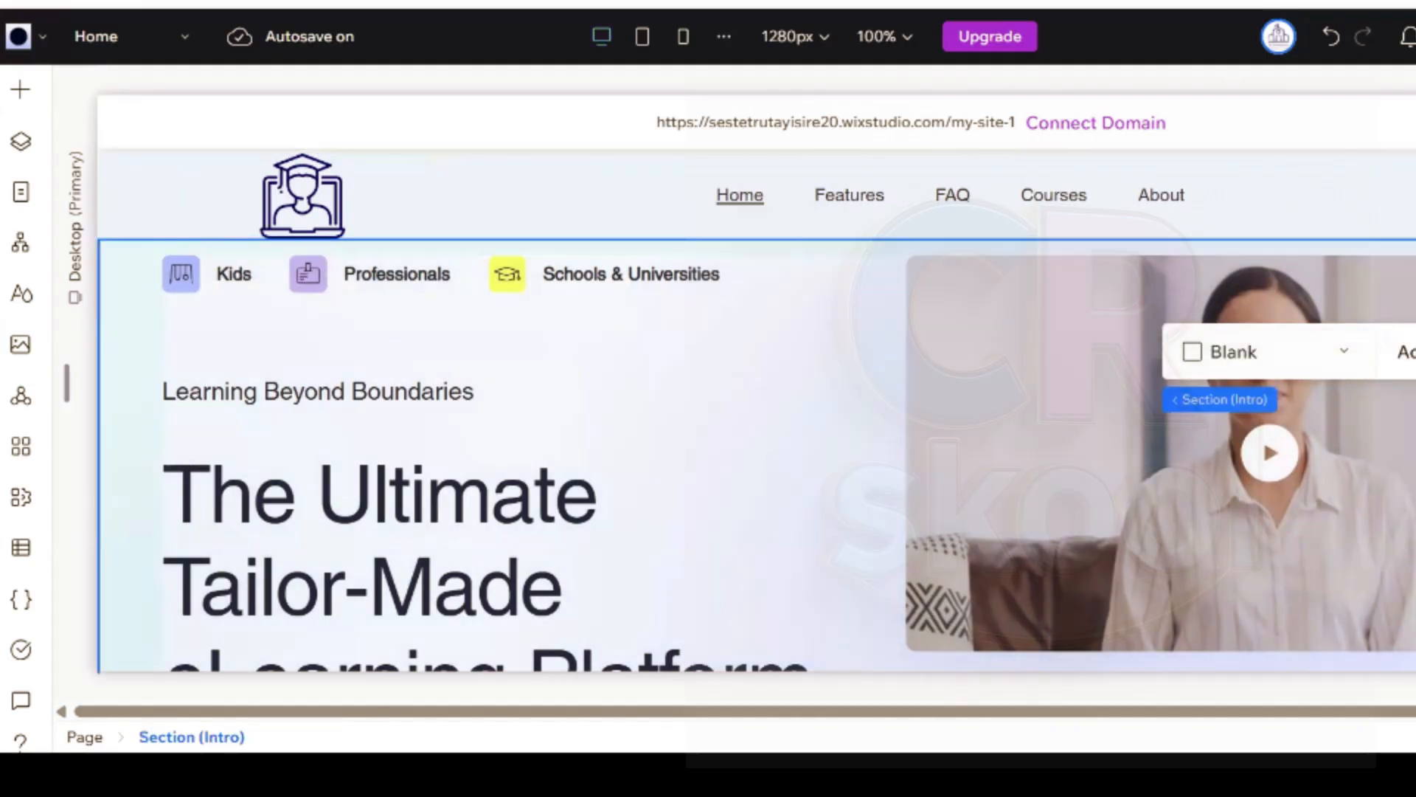
drag(923, 711, 1063, 715)
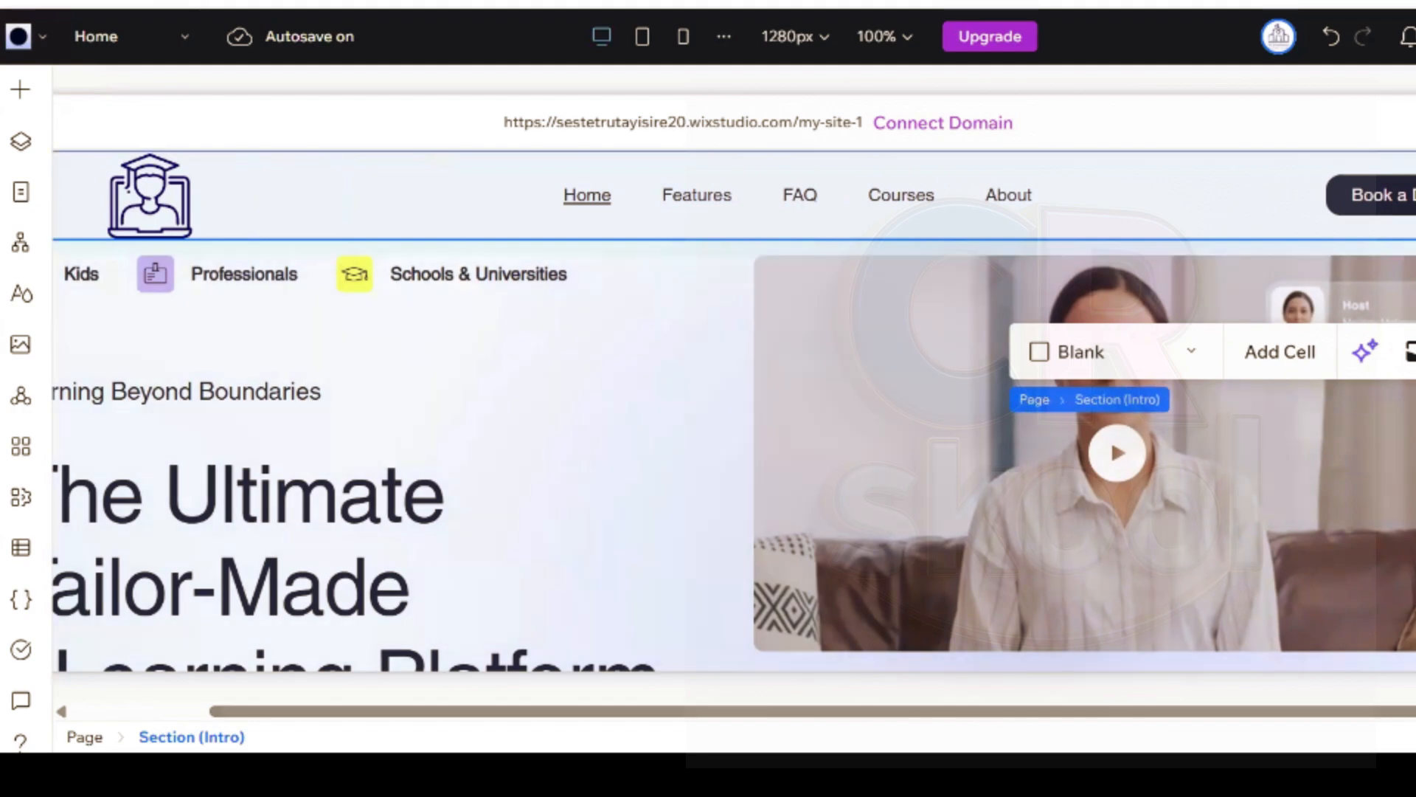
click(1411, 357)
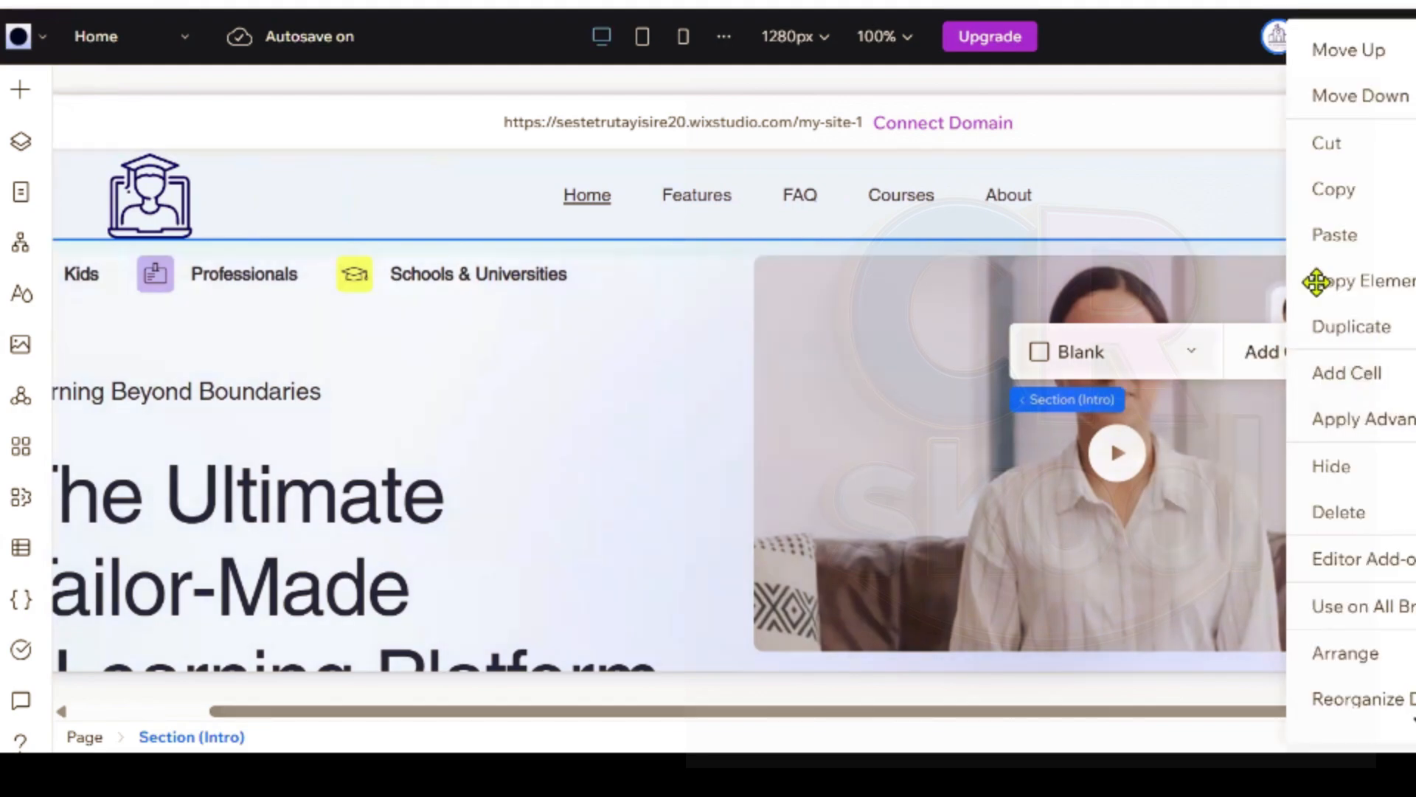
click(879, 402)
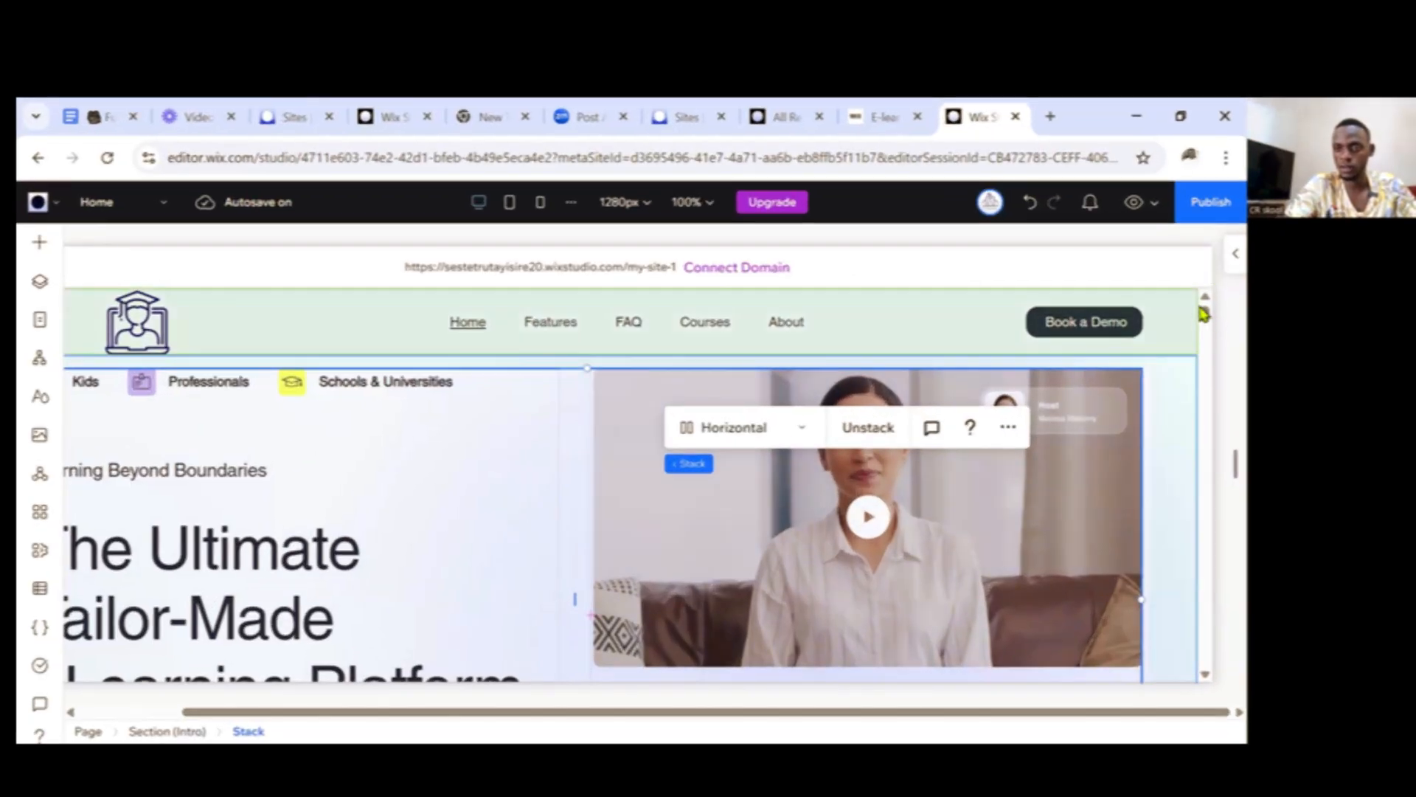
drag(1209, 316, 1210, 357)
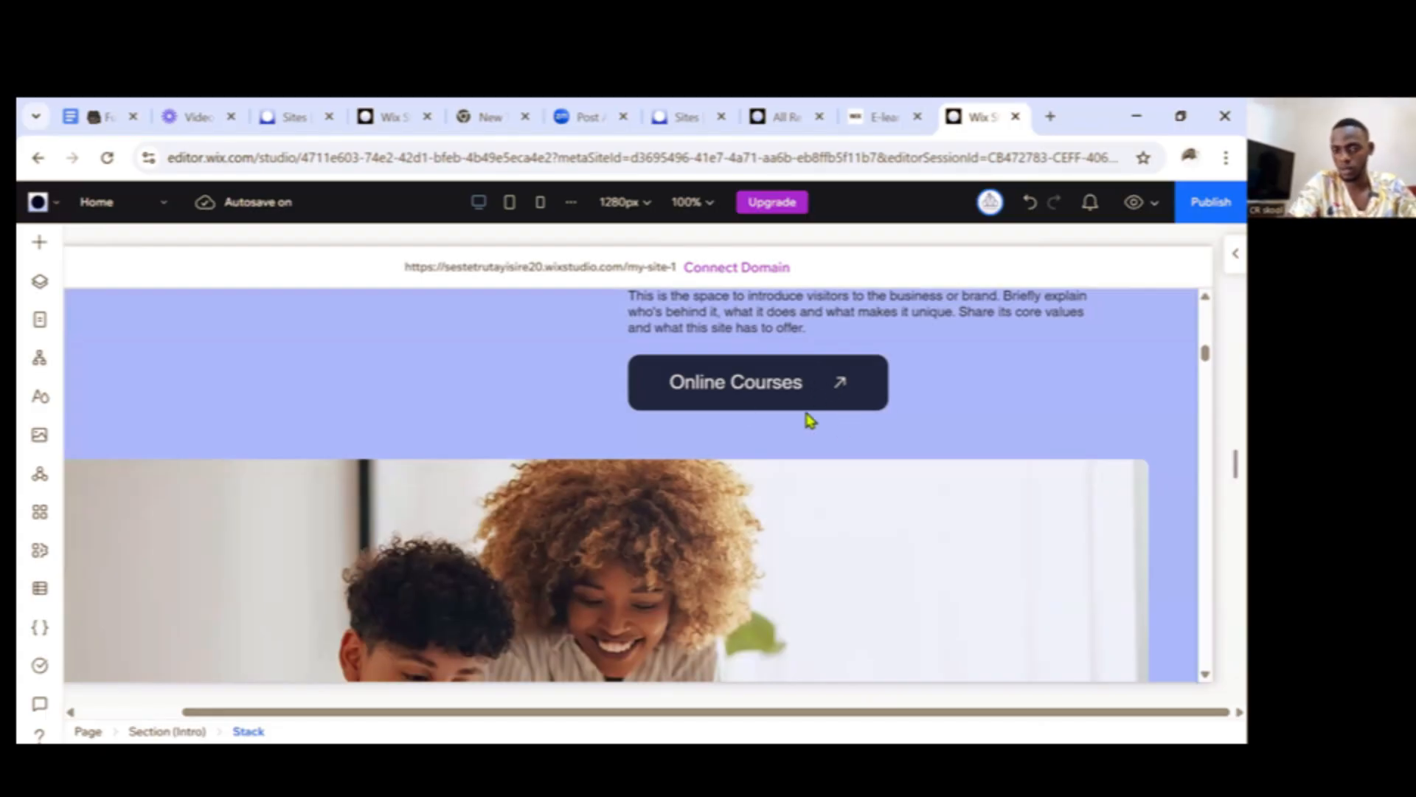
drag(1206, 356, 1207, 370)
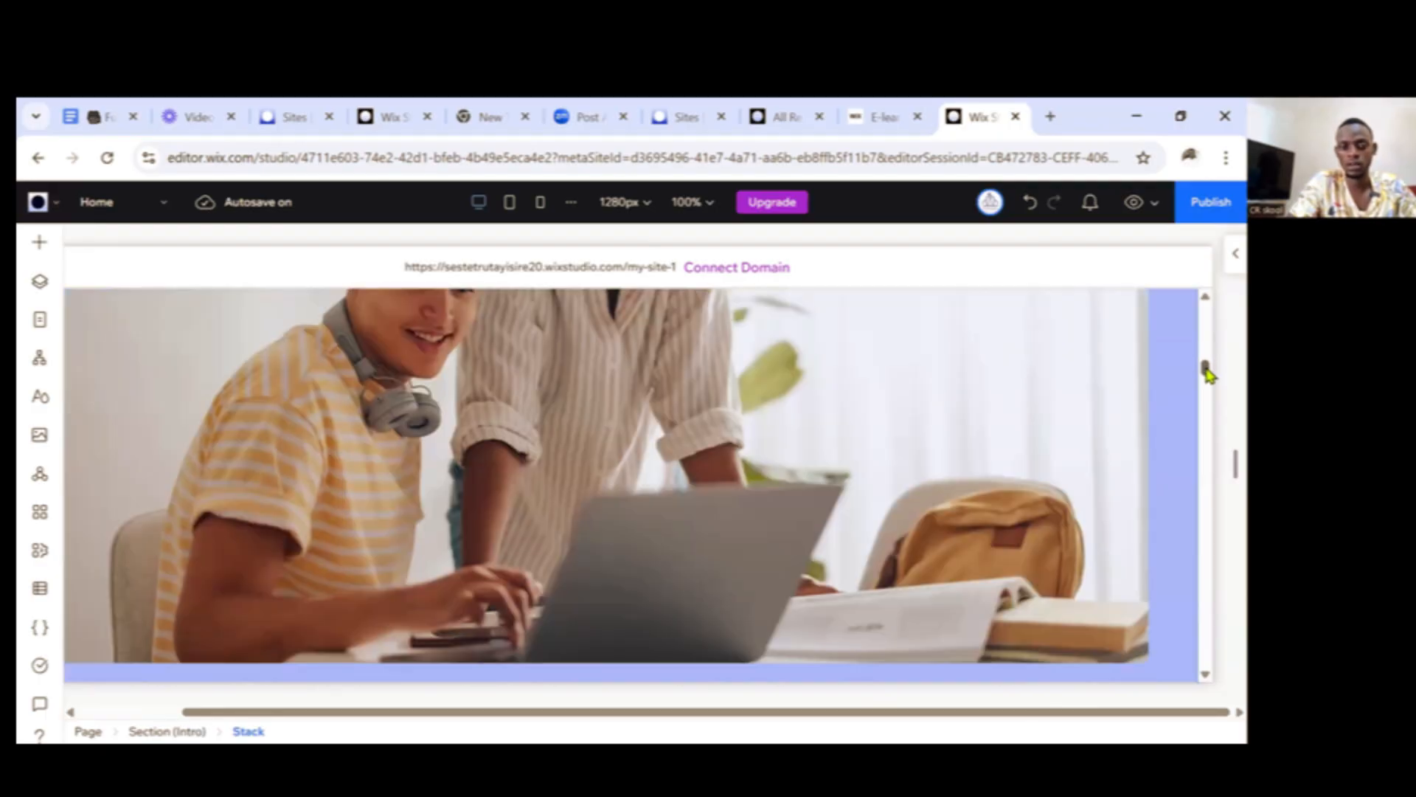
click(752, 509)
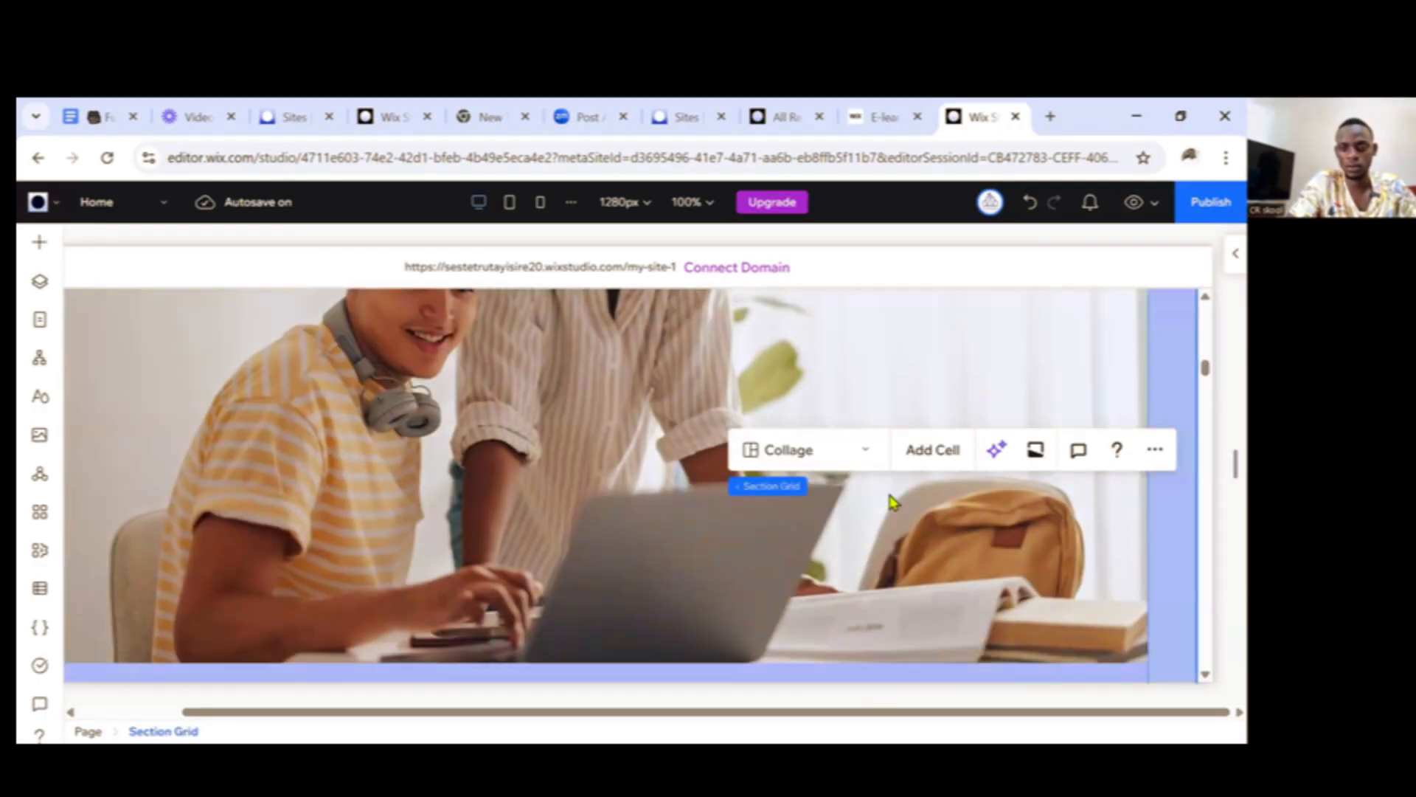
click(874, 454)
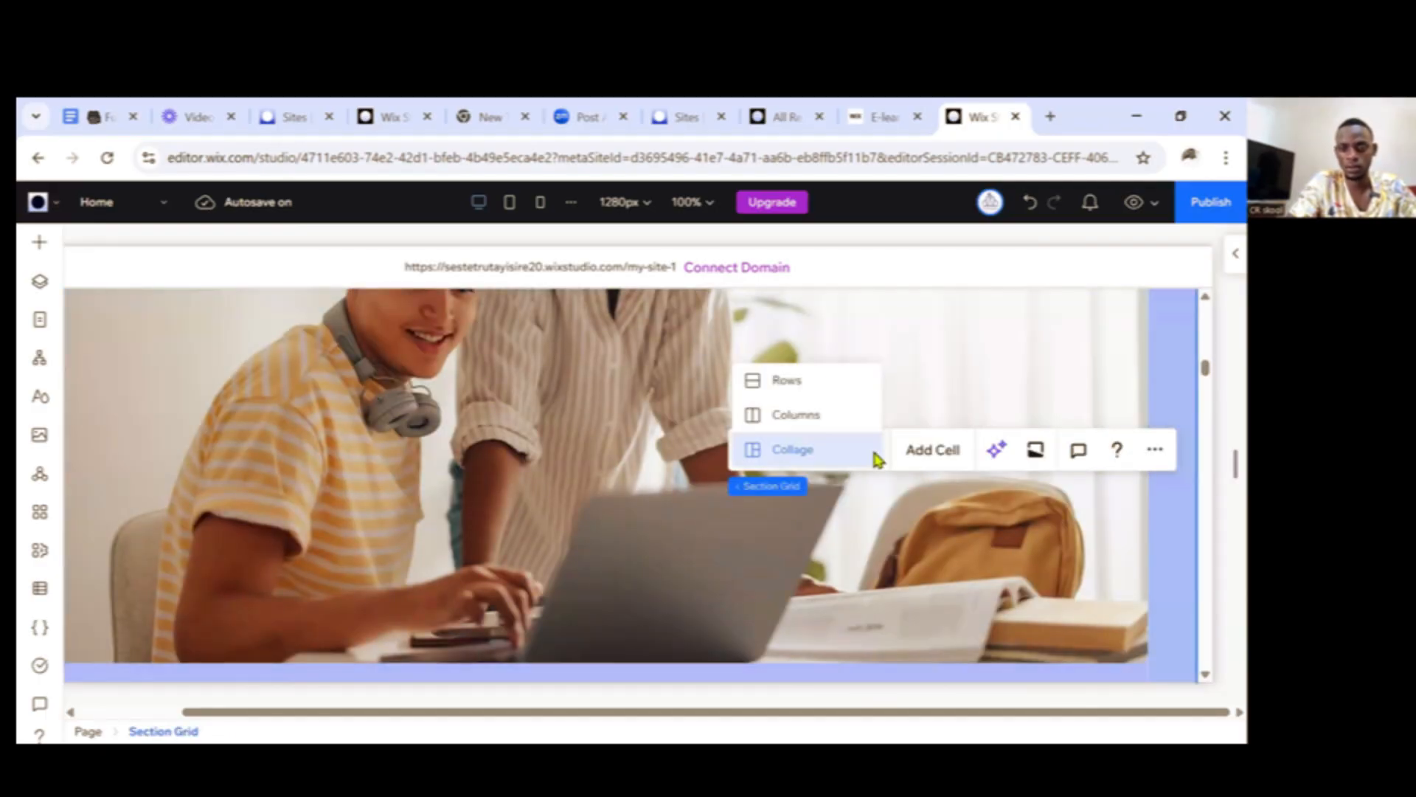
click(873, 534)
click(1151, 452)
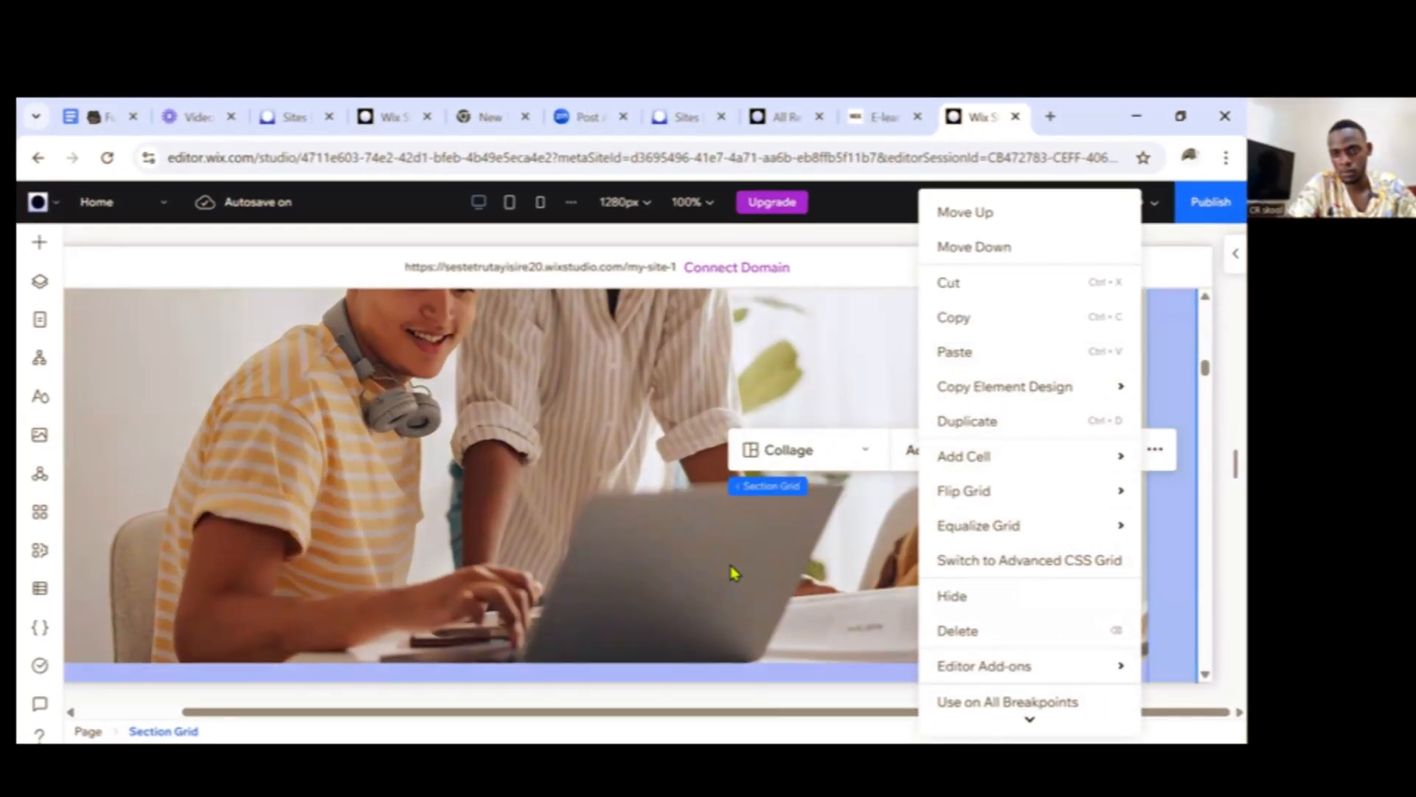
Step: Add the Orange Glitter Texture image from the Wix media library to the section grid cell containing the students photo
click(734, 570)
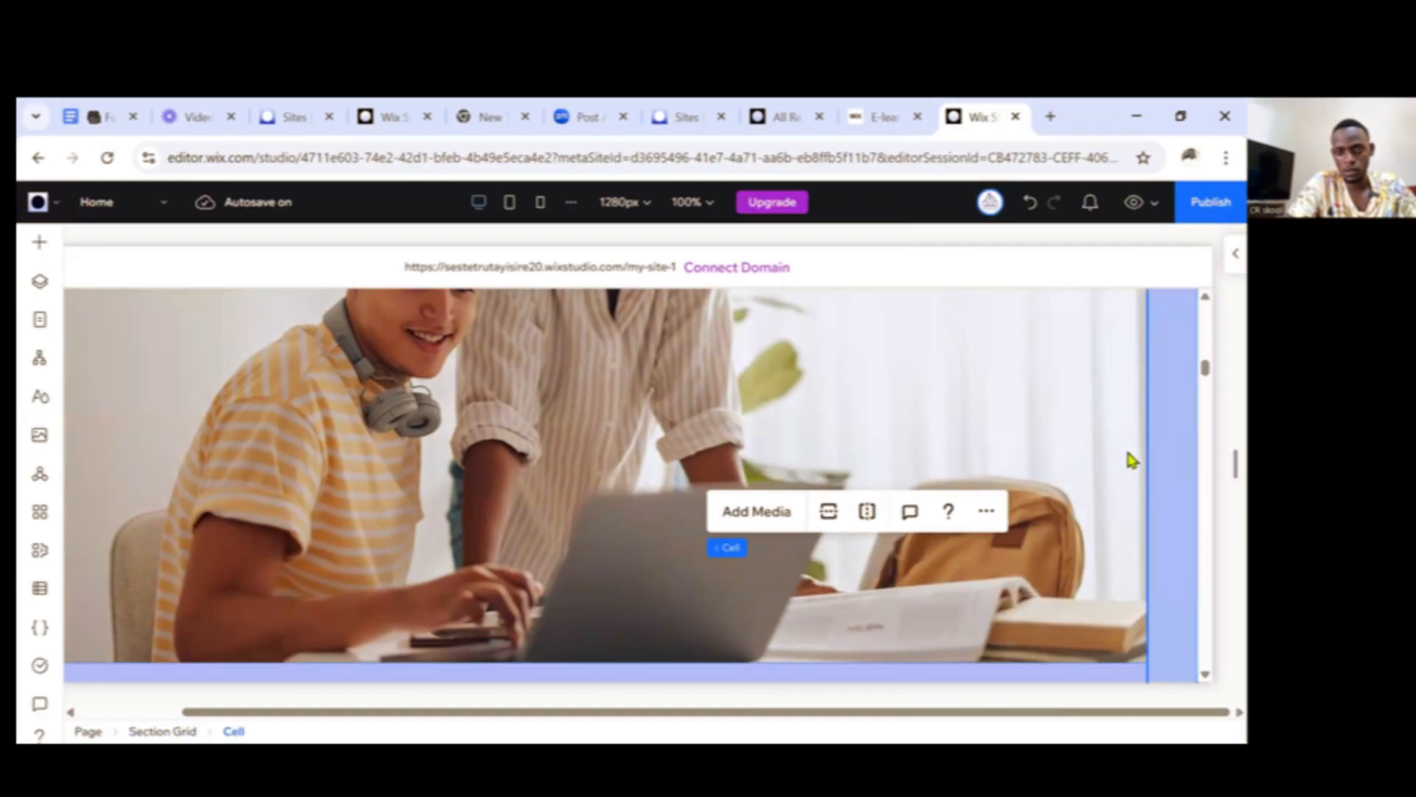
click(778, 517)
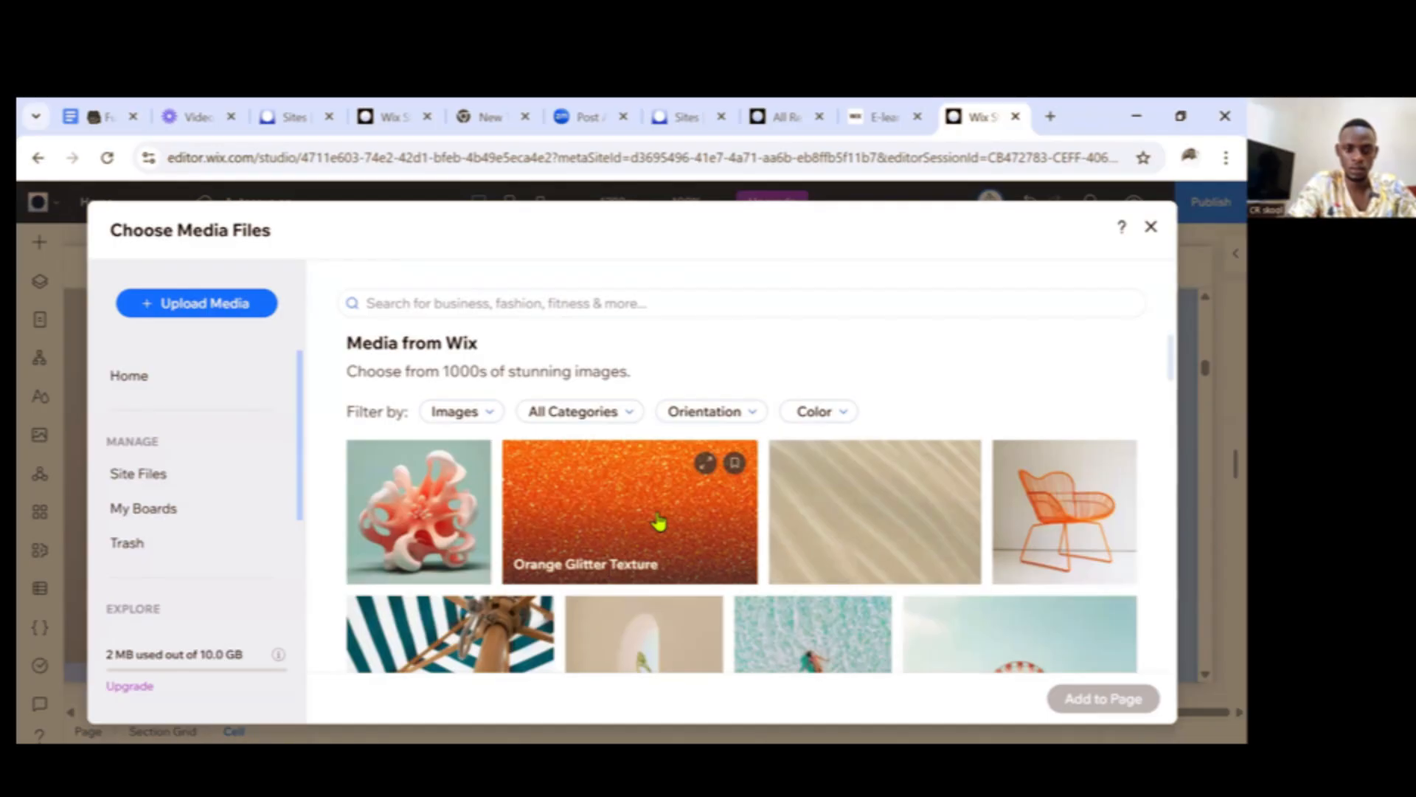
click(659, 522)
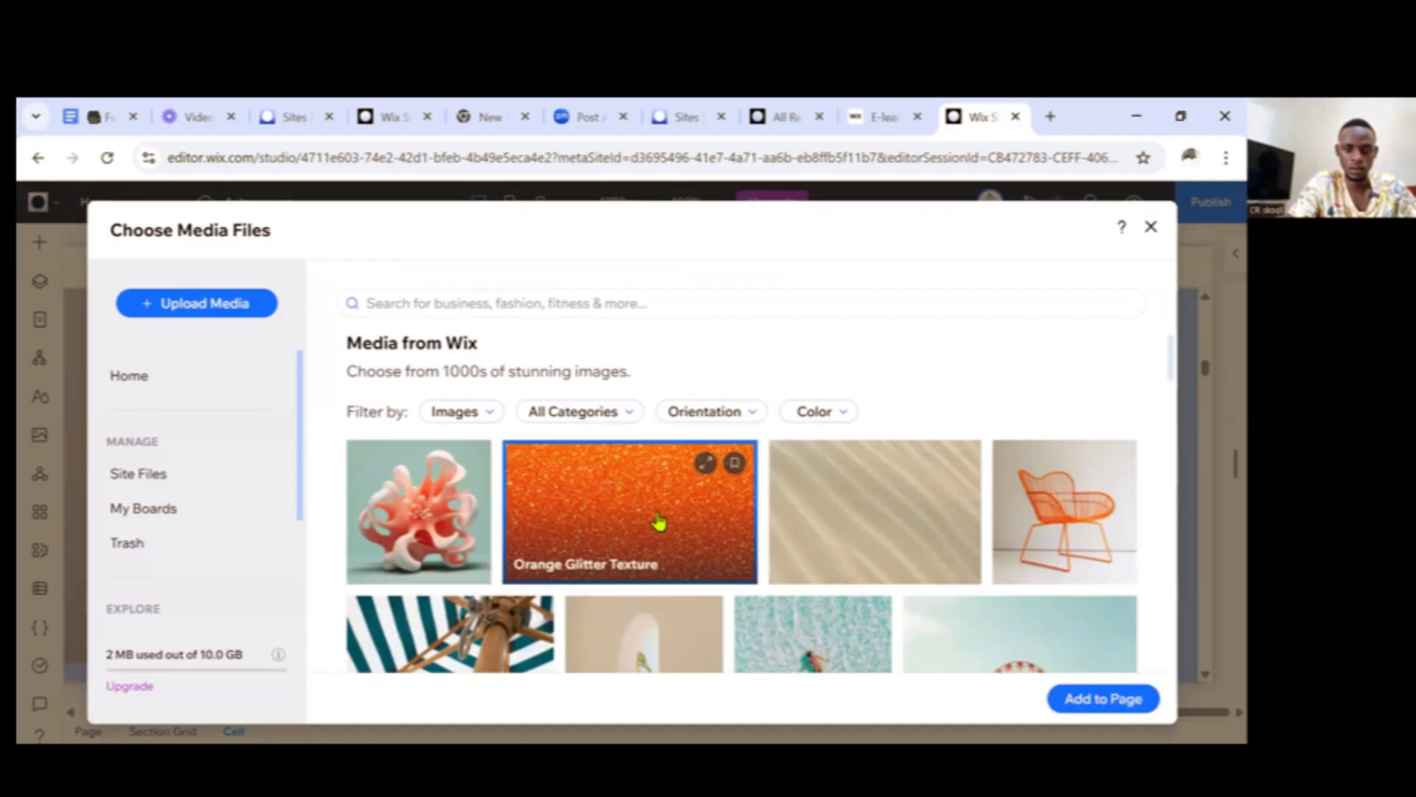
click(1068, 706)
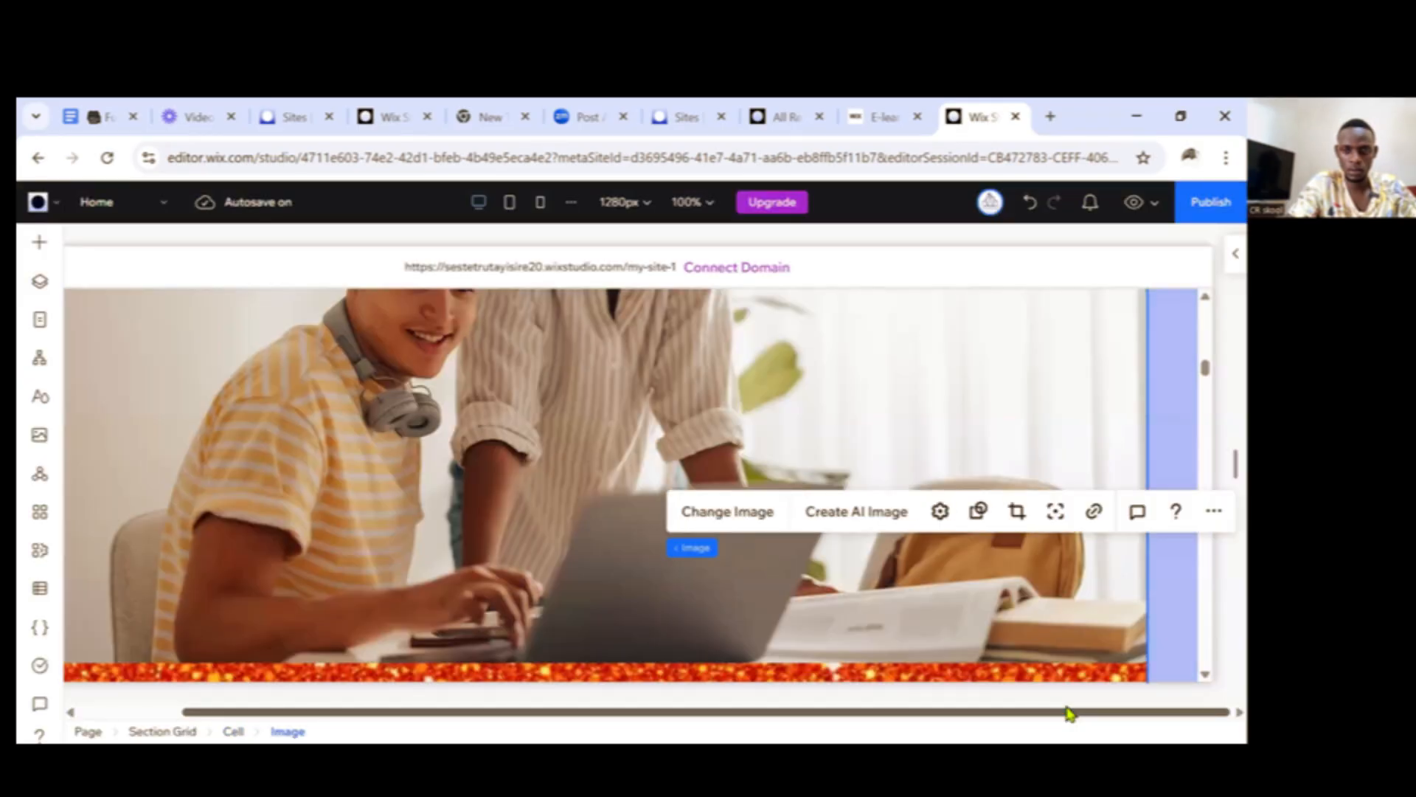
Step: Review the statistics area with the new image and the Best in Class Features section, then return to the page's beginning
scroll(1210, 391, down, 4)
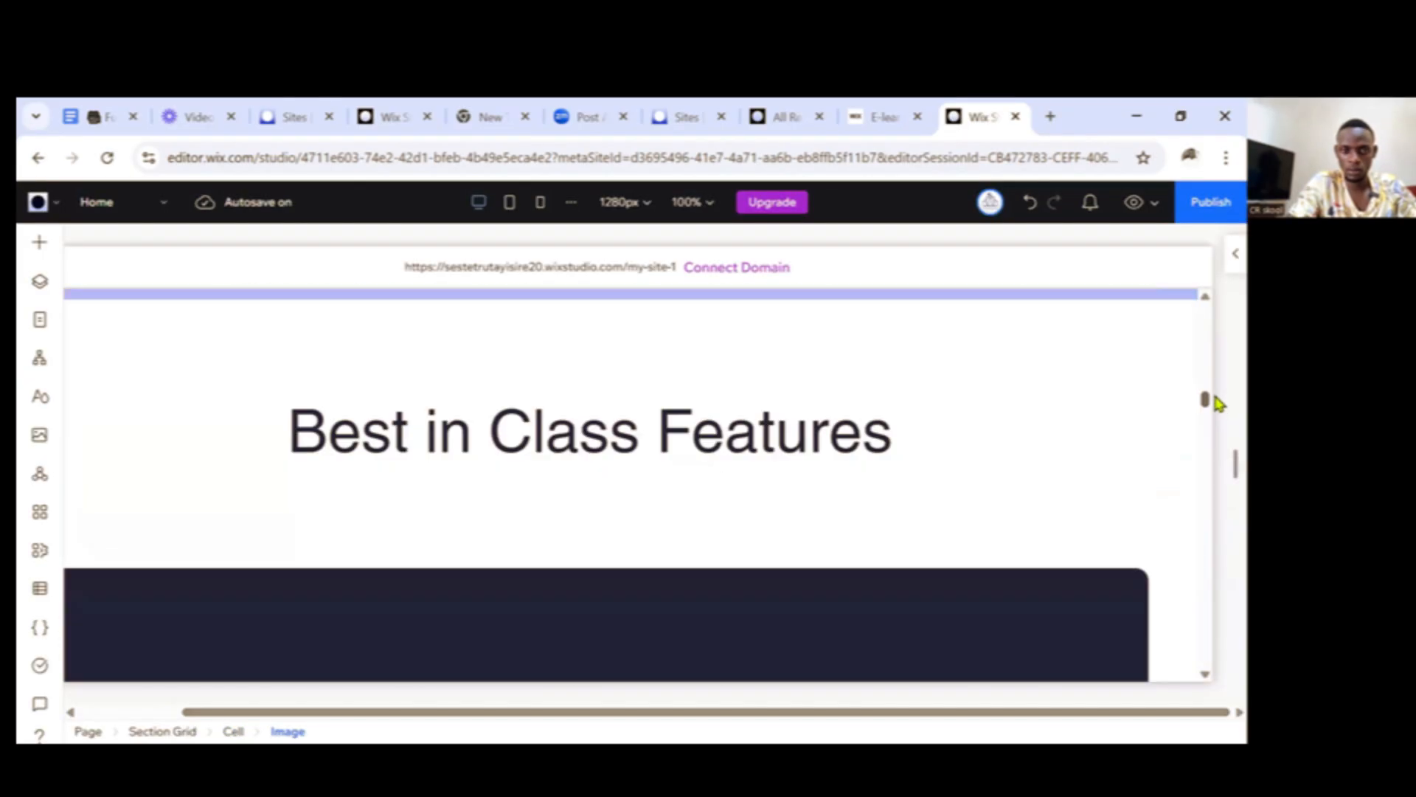
scroll(1215, 389, down, 3)
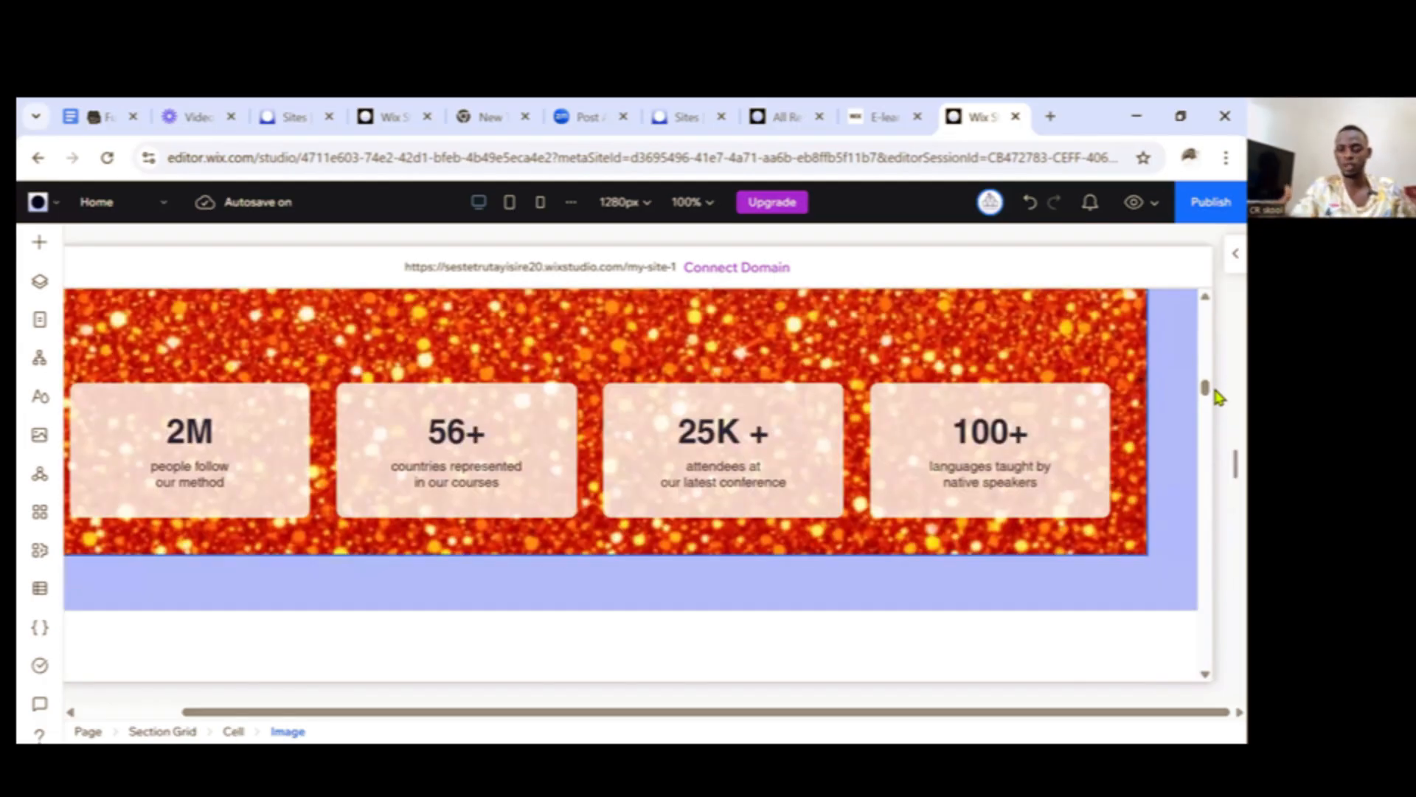
scroll(1207, 391, down, 5)
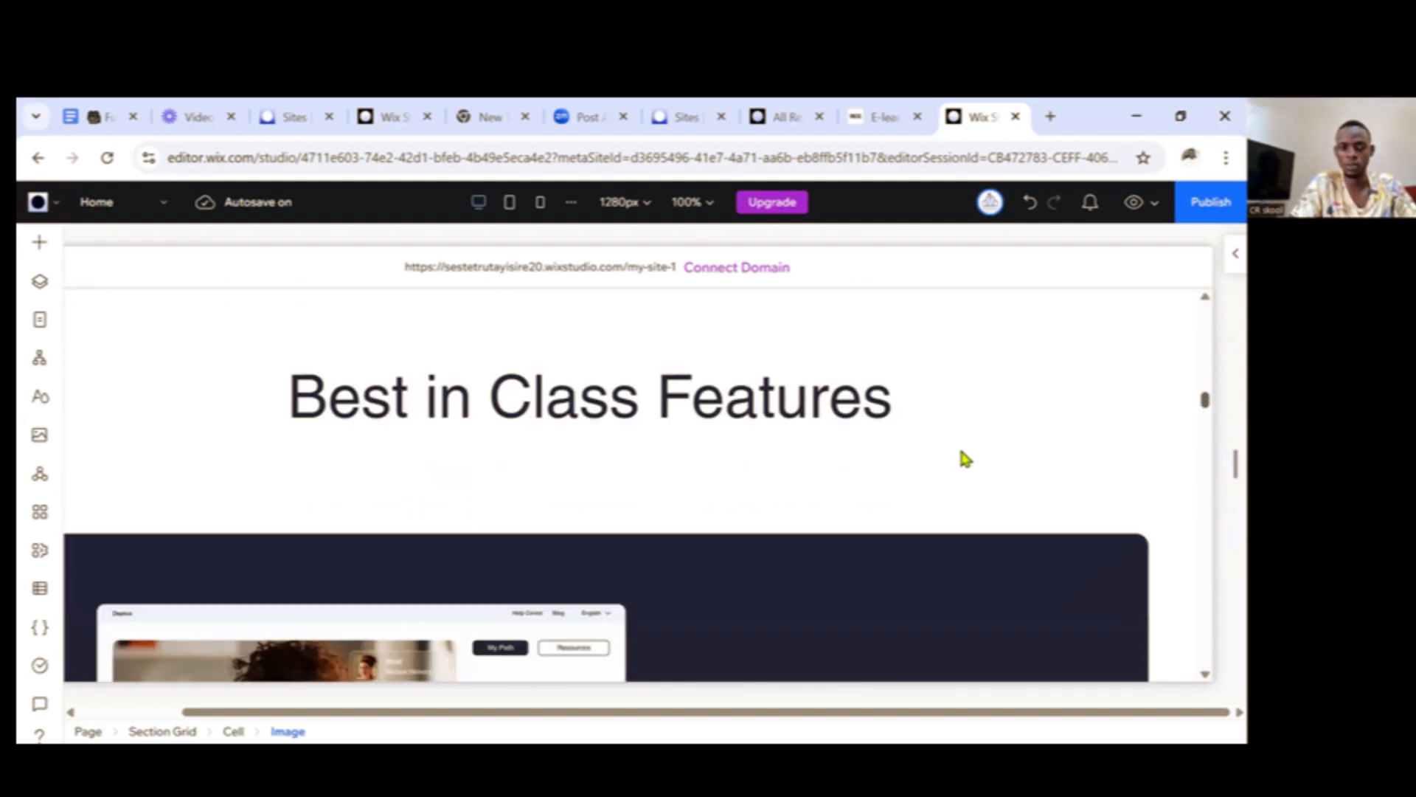
click(802, 404)
click(720, 422)
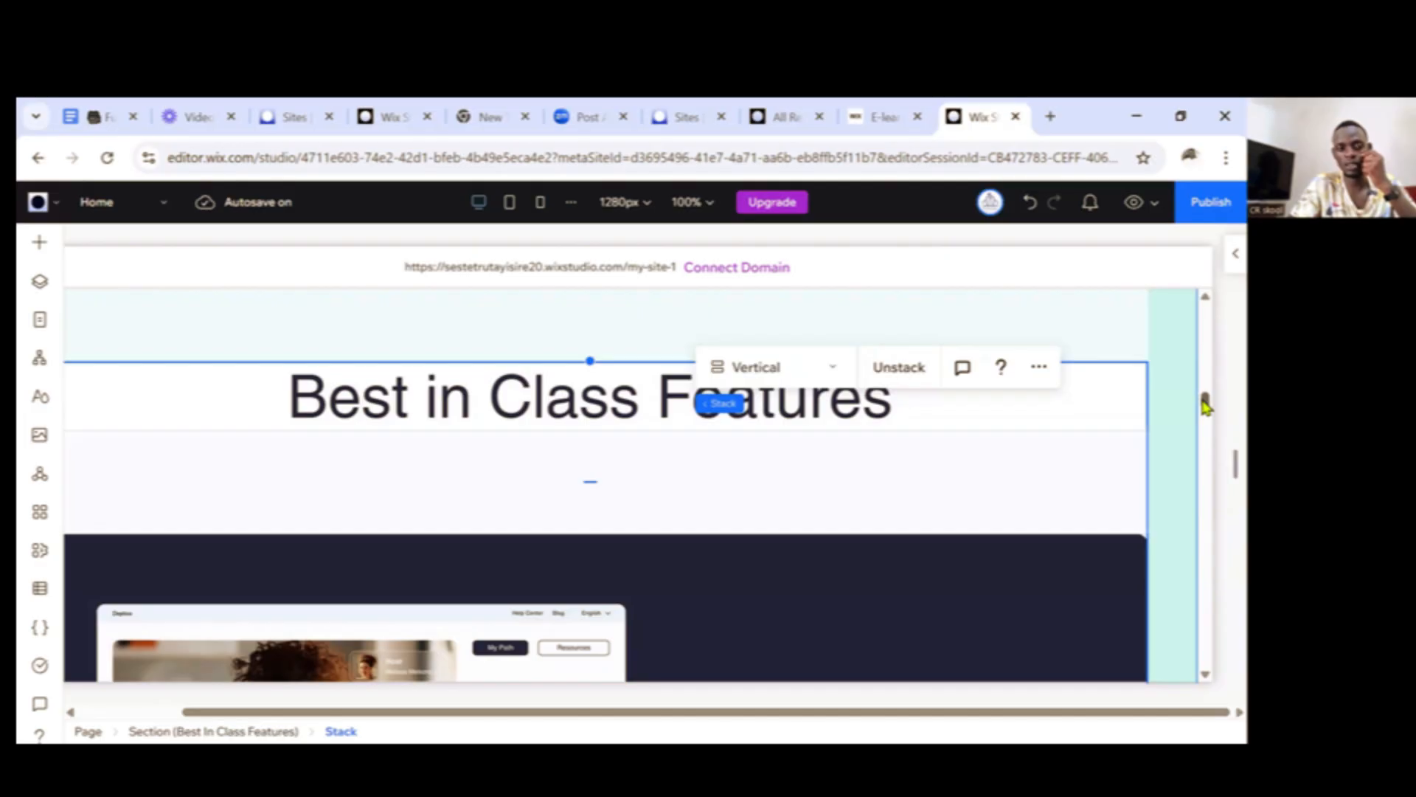
drag(1205, 404, 1206, 286)
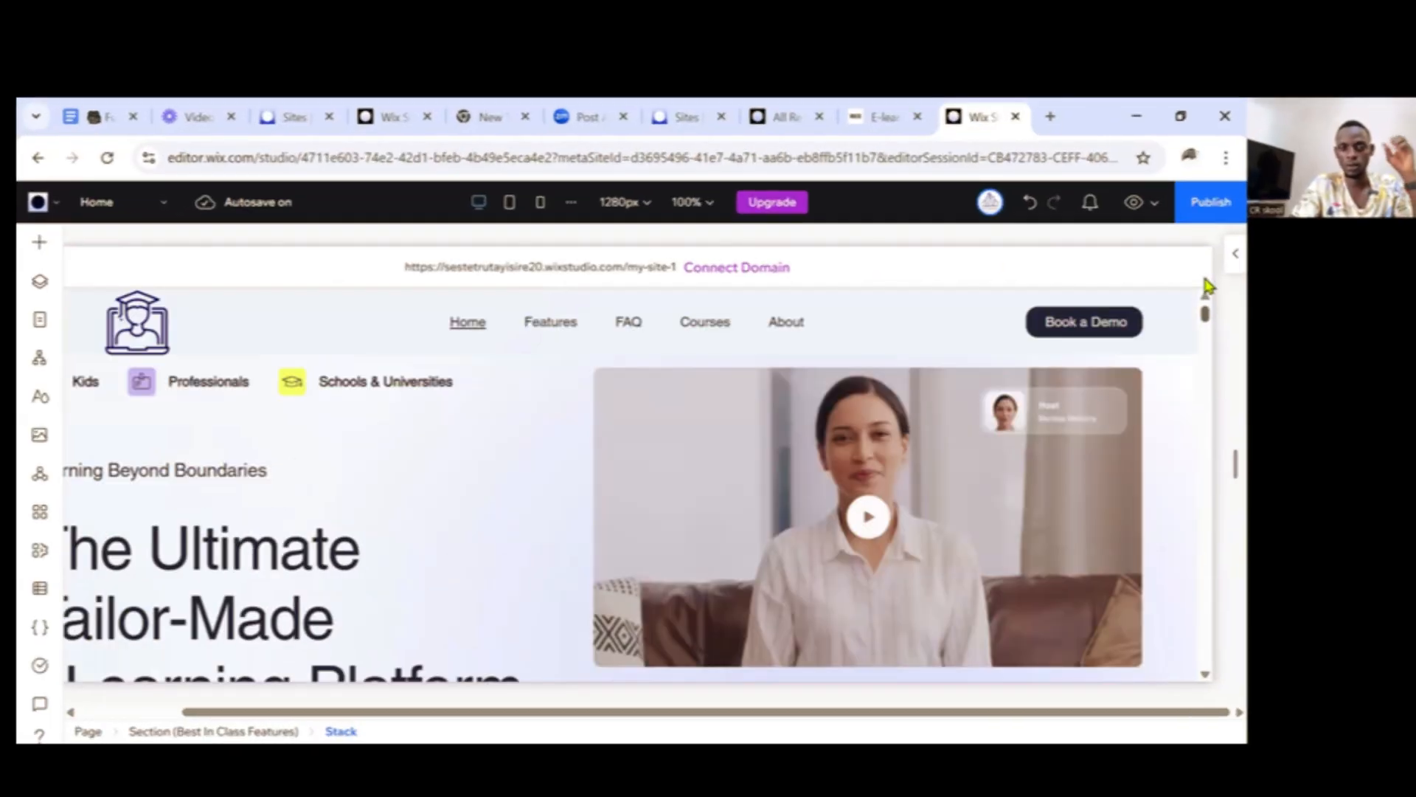